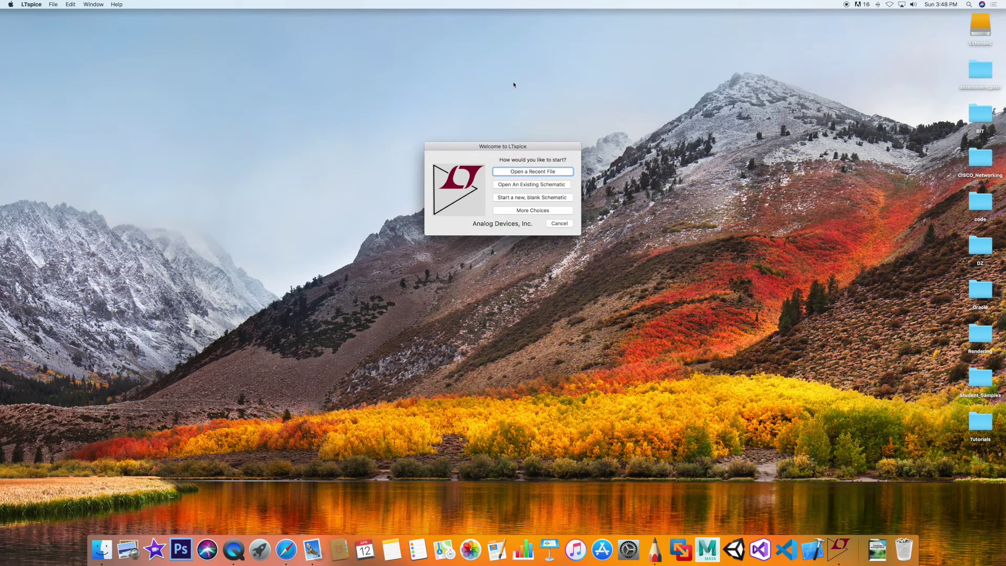
Start a new blank schematic and enlarge its Untitled window to fill most of the screen.
click(515, 198)
drag(323, 299, 365, 60)
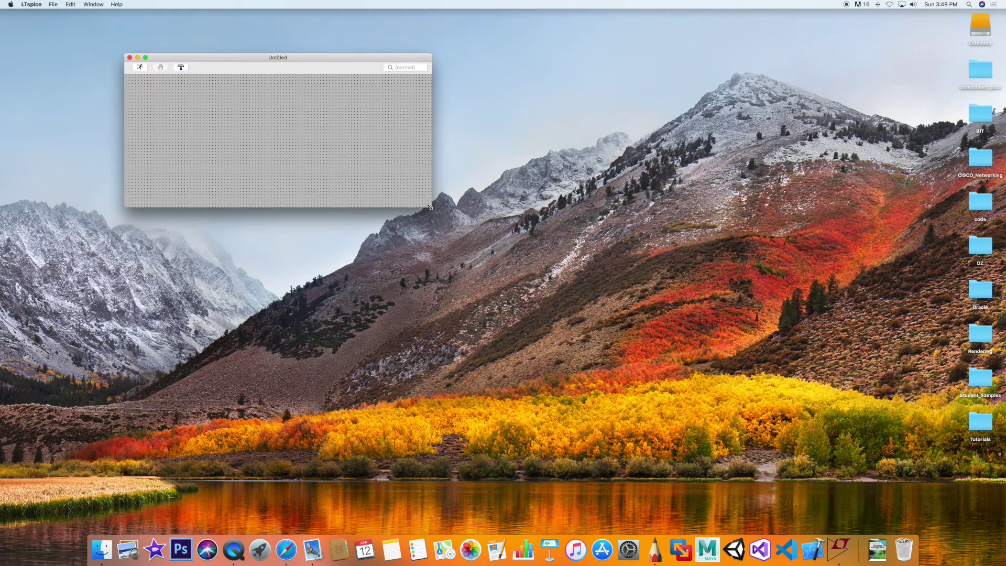
drag(430, 208, 901, 505)
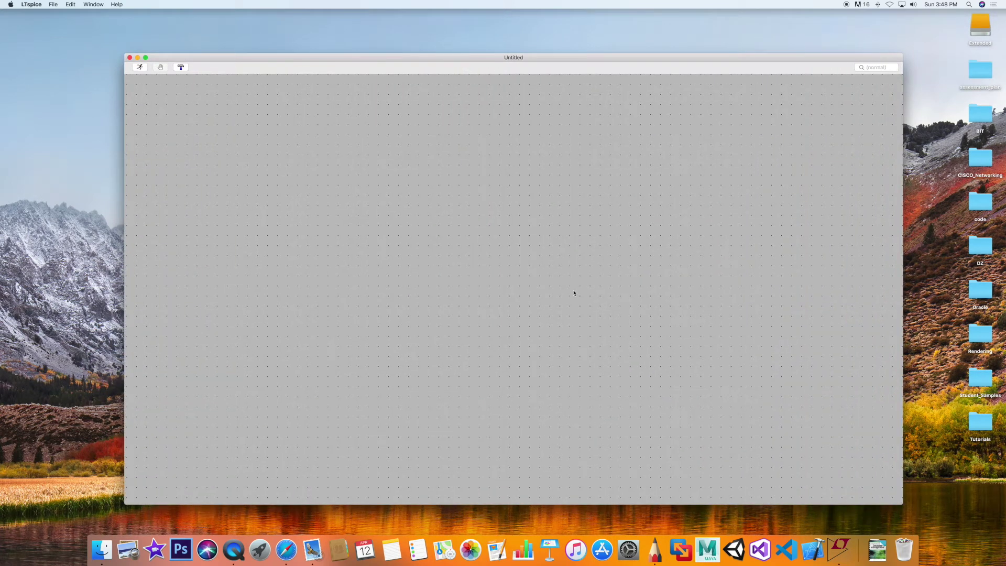
Draw a closed four-corner rectangular wire loop across the schematic.
right_click(393, 196)
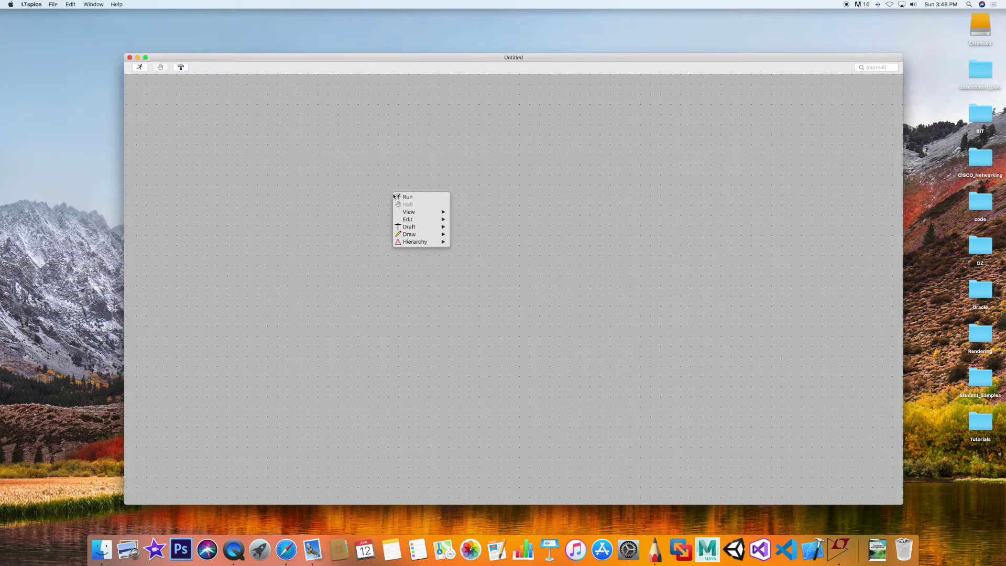
mouse_move(412, 226)
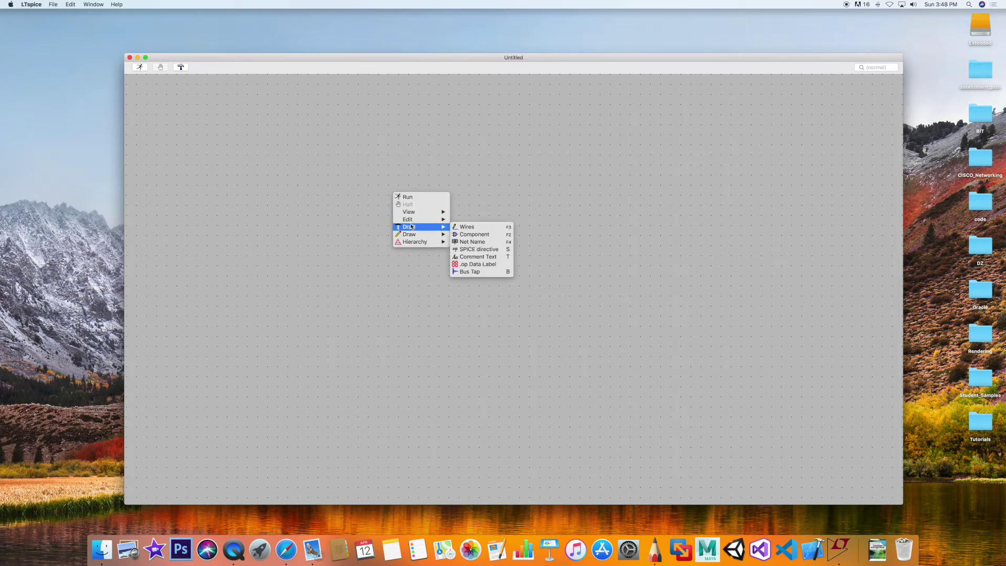
click(464, 227)
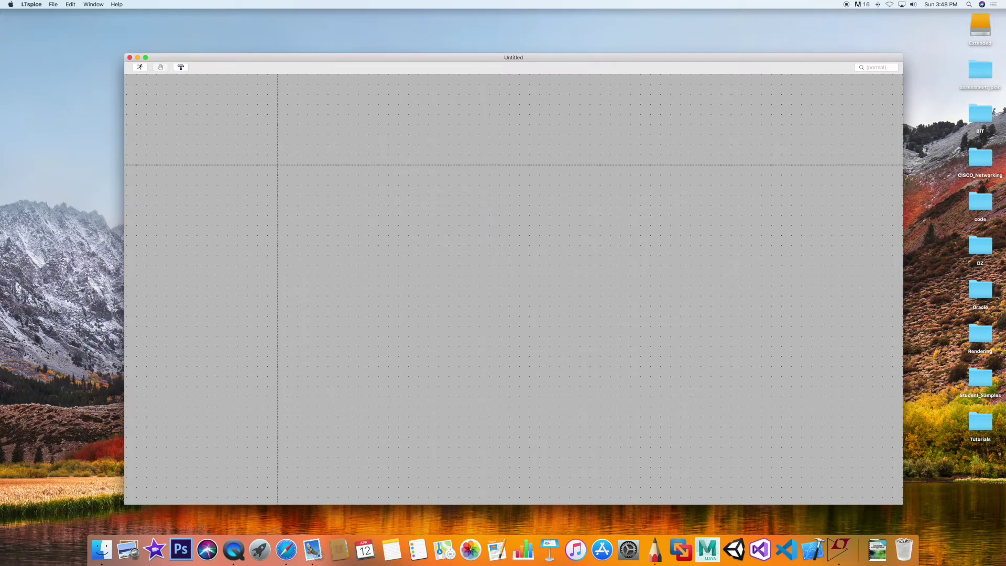
click(278, 165)
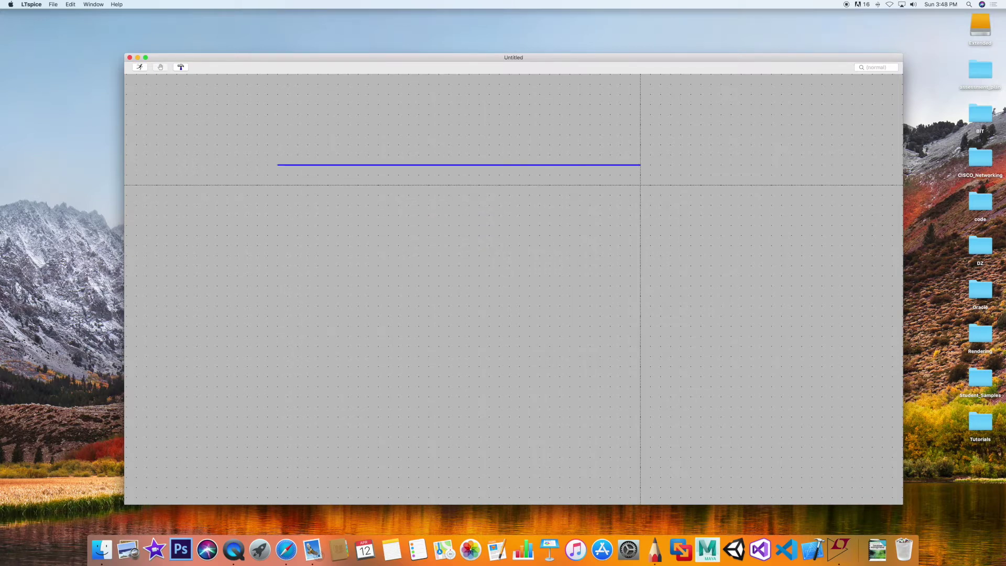
click(640, 185)
click(641, 346)
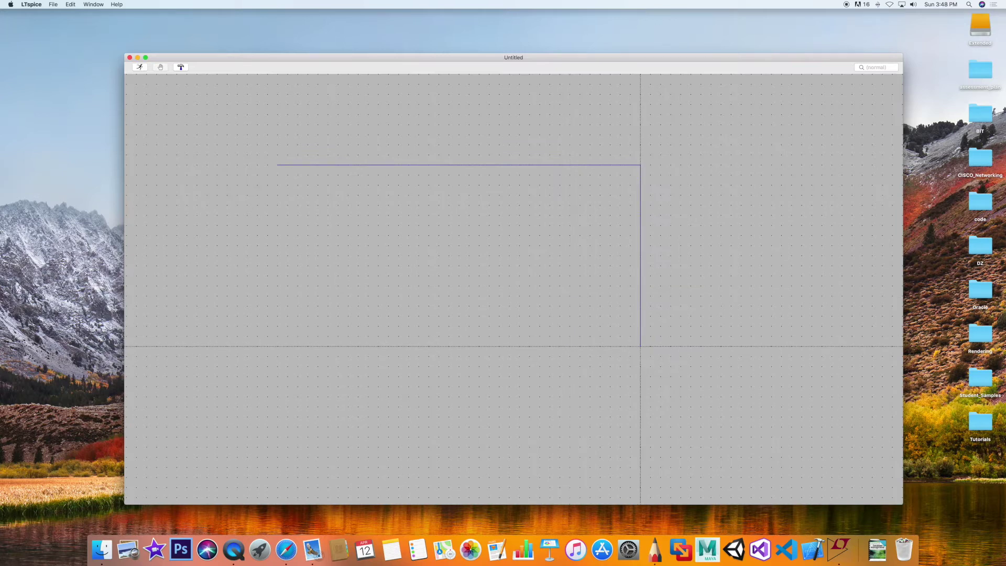
click(278, 346)
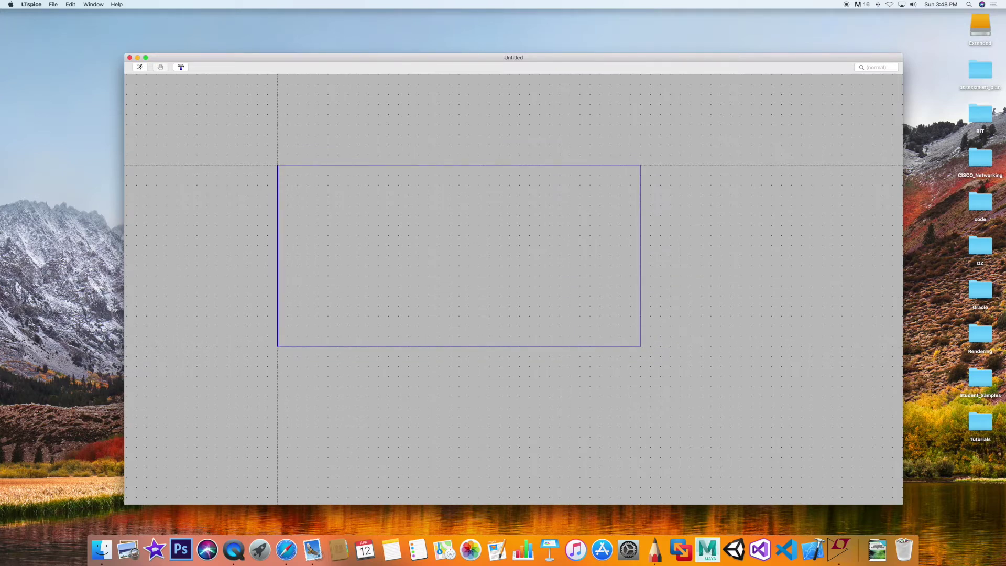
click(278, 165)
key(Escape)
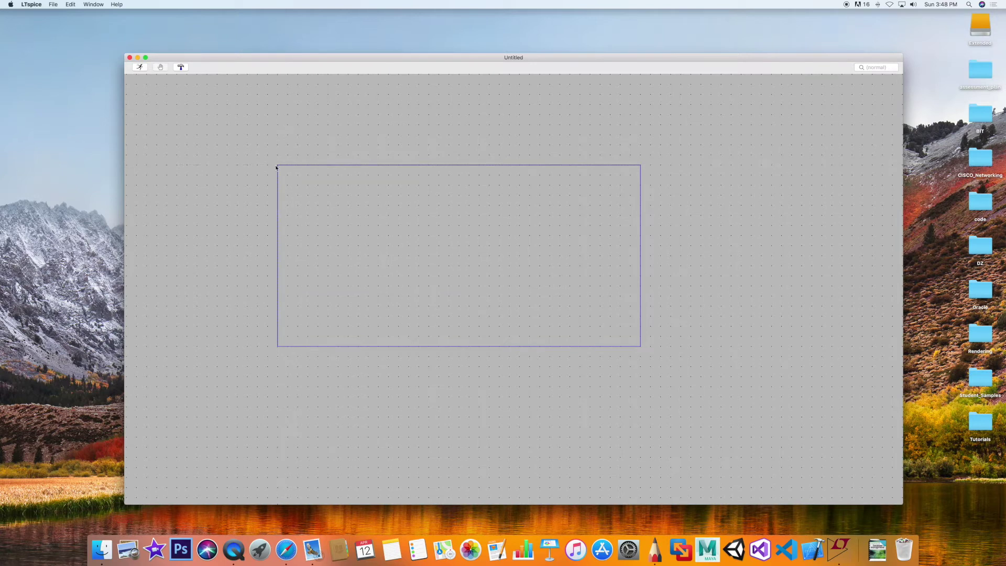
right_click(483, 142)
Place voltage source V1 on the loop's left wire.
mouse_move(496, 175)
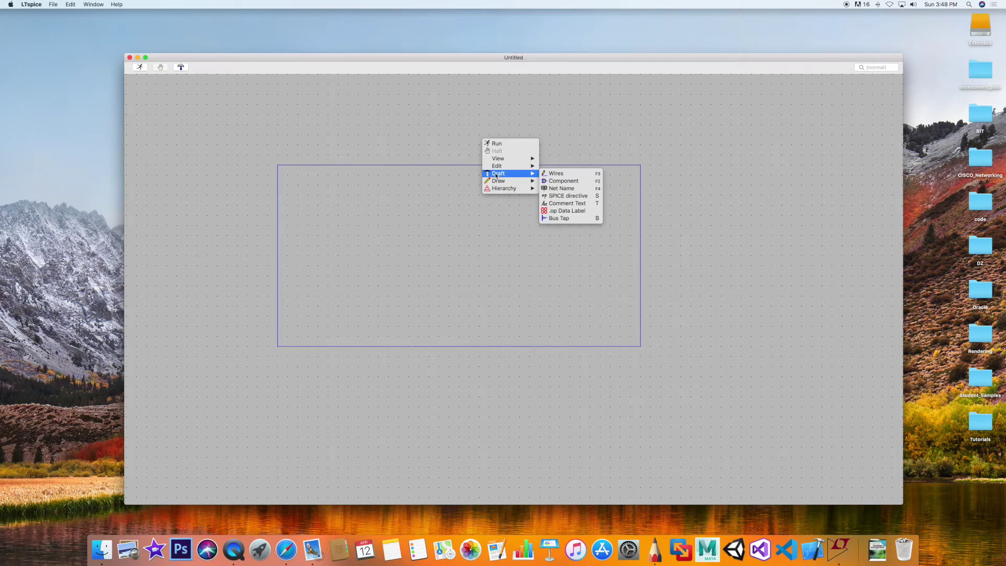
click(561, 181)
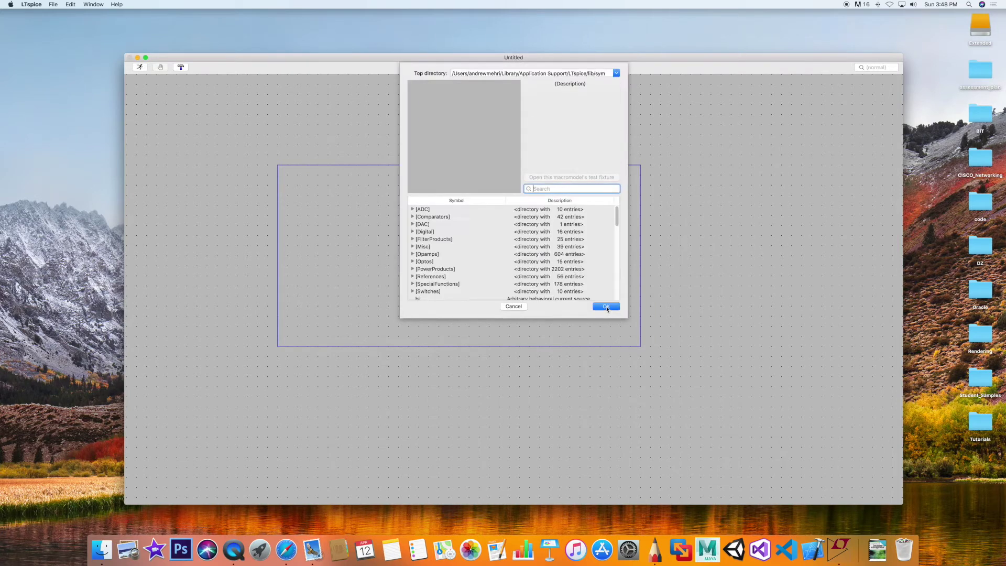
text(volt)
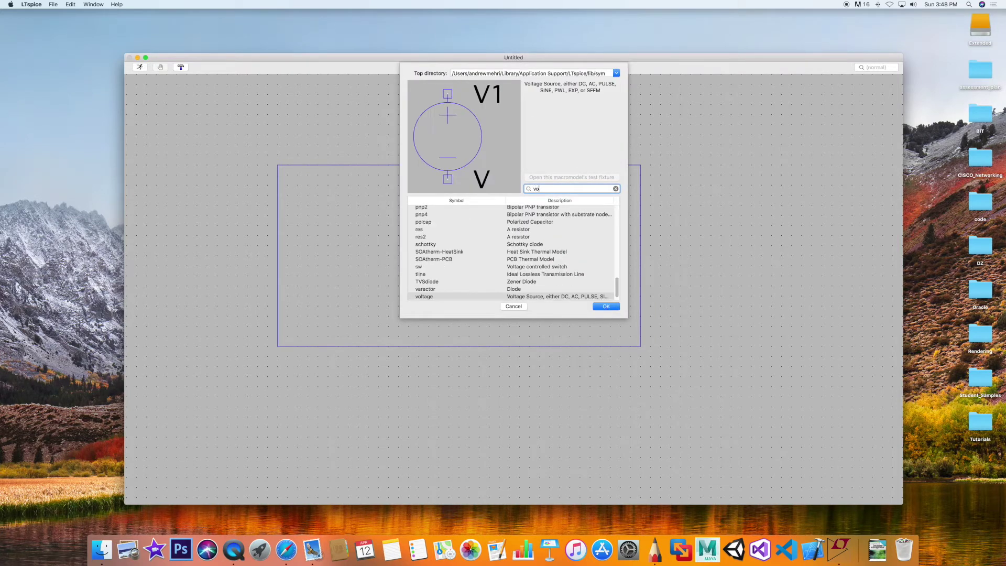
click(611, 310)
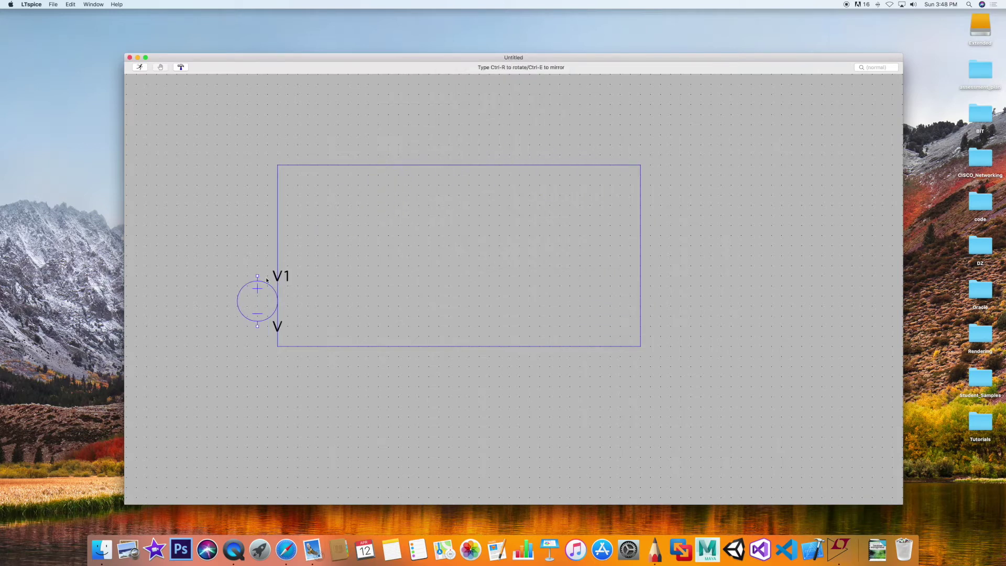
click(287, 229)
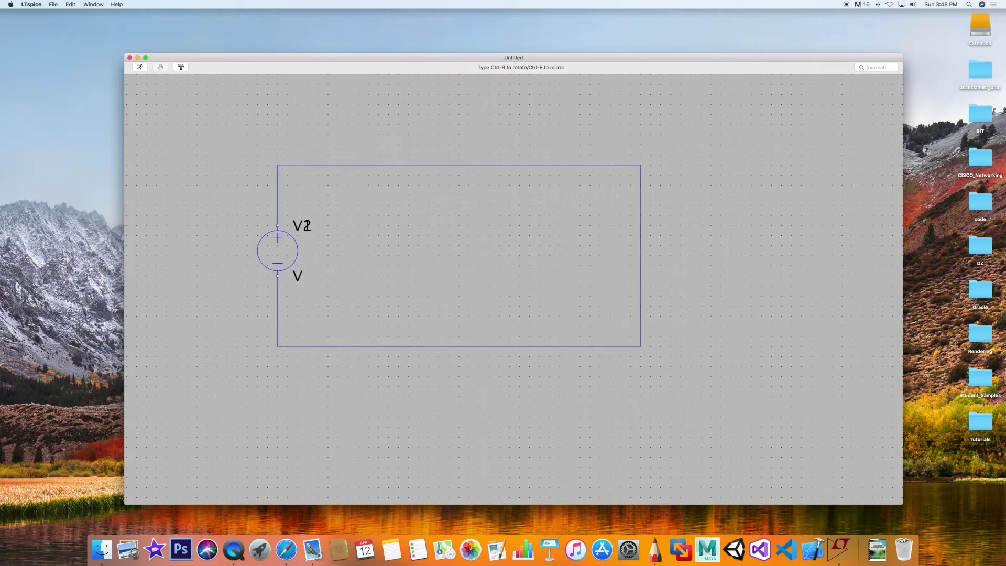
key(Escape)
Switch V1 to a SINE waveform in its advanced source settings.
right_click(279, 248)
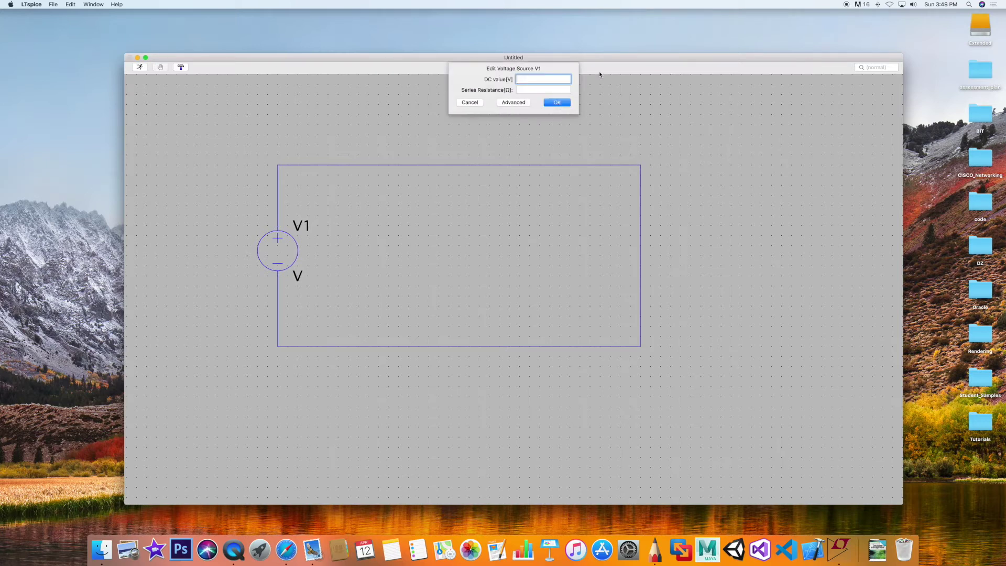
click(511, 102)
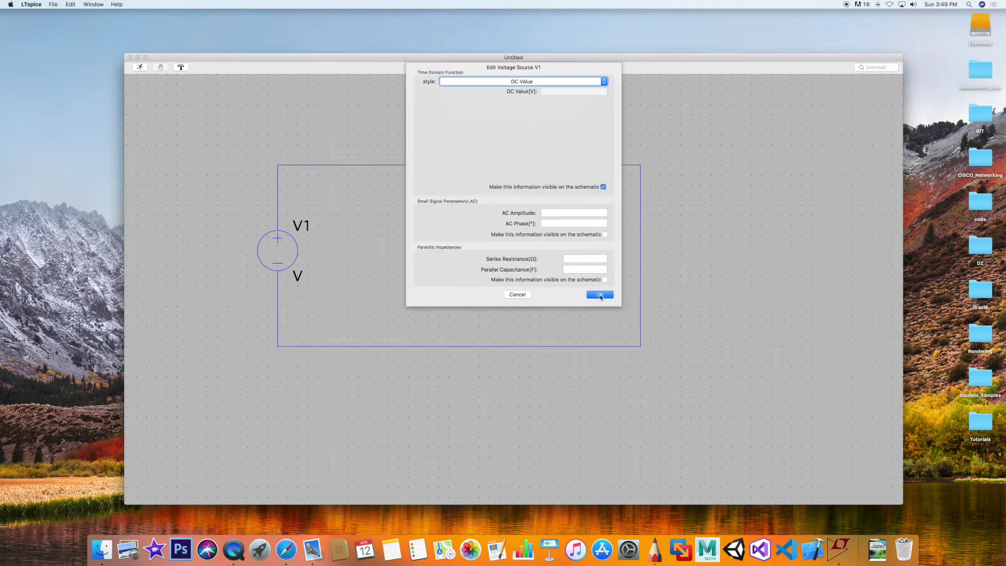
click(579, 82)
click(561, 96)
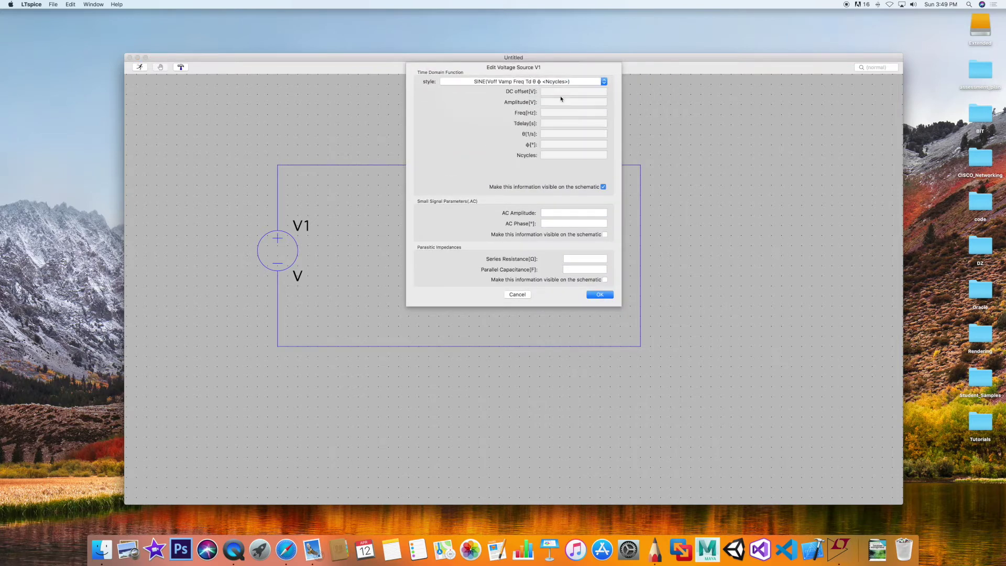
Give the sine DC offset 0, amplitude 10, frequency 60 and AC amplitude 10.
click(561, 91)
text(0)
click(559, 100)
text(10)
click(558, 110)
text(60)
click(556, 212)
text(10)
click(562, 224)
click(605, 296)
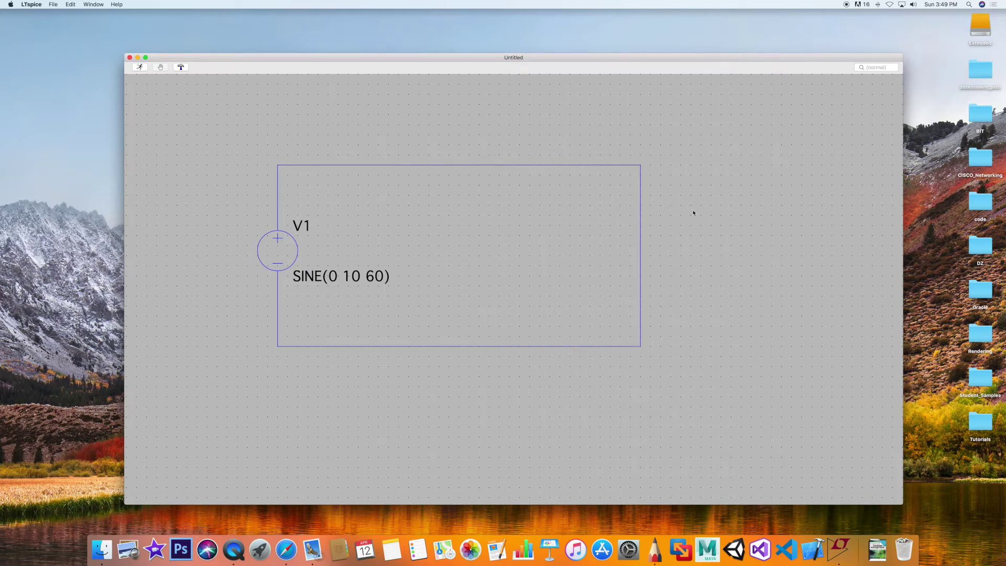
Place two horizontal resistors, R1 and R2, on the loop's top wire.
right_click(478, 120)
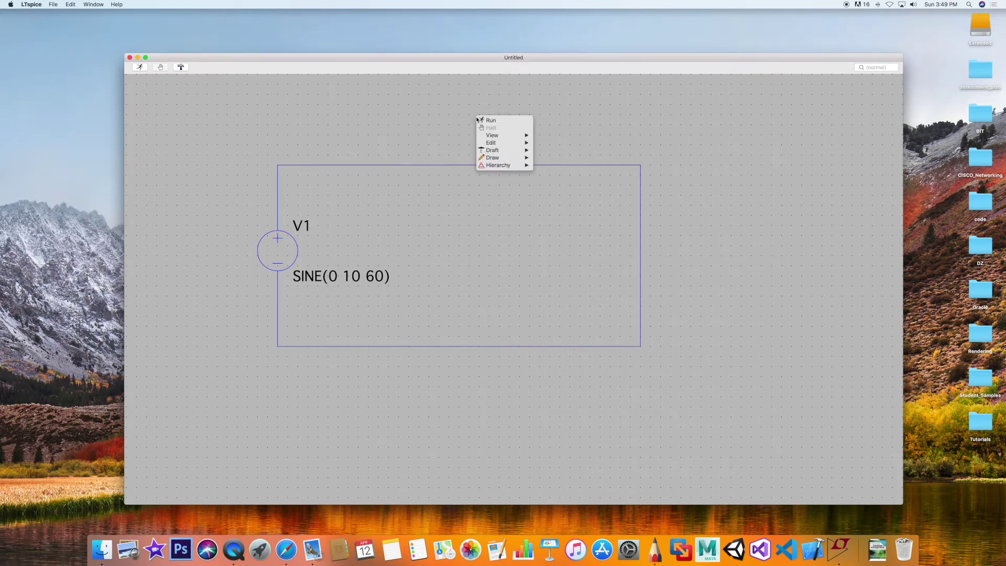
mouse_move(491, 144)
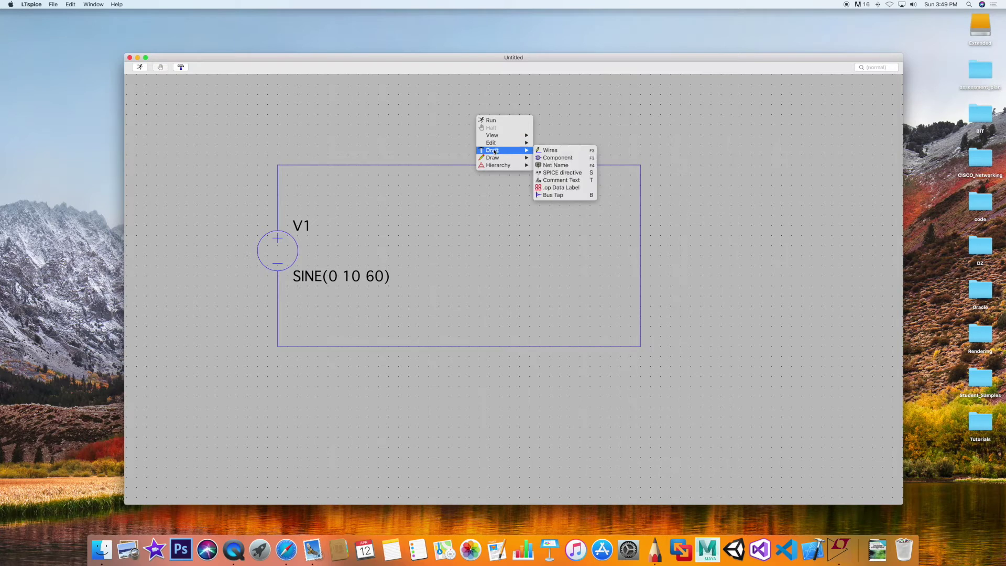
click(544, 159)
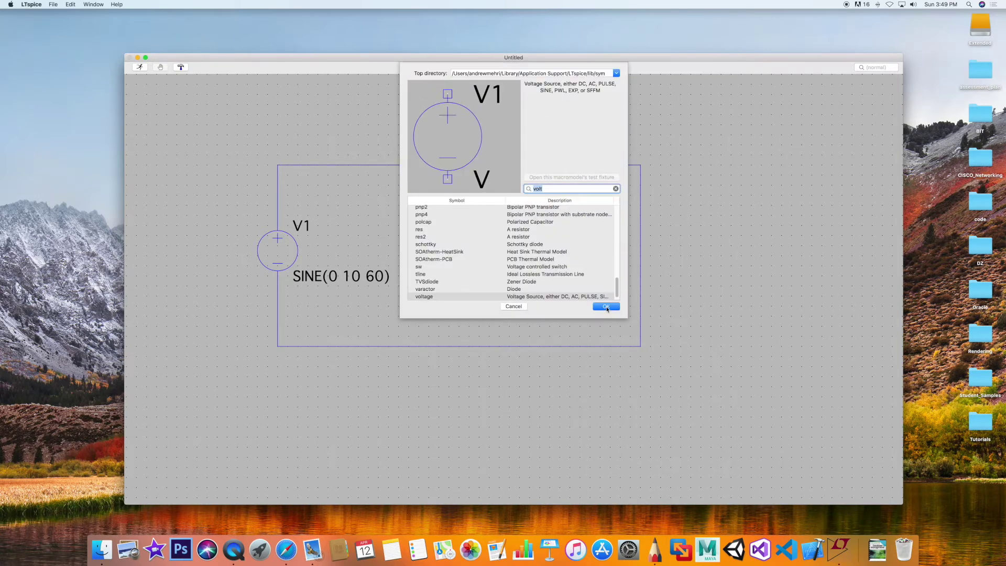
text(resi)
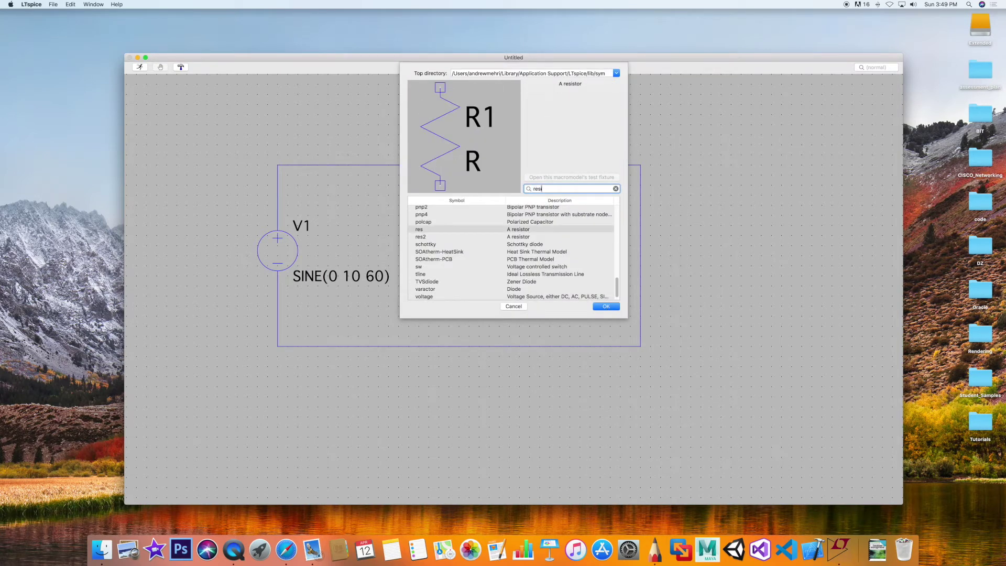
click(607, 307)
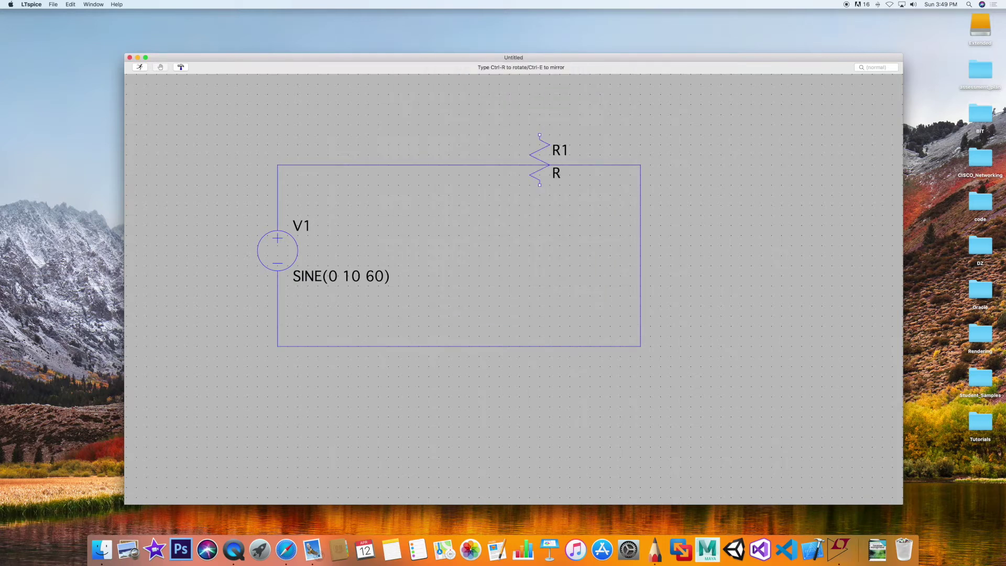
key(ctrl+r)
click(540, 150)
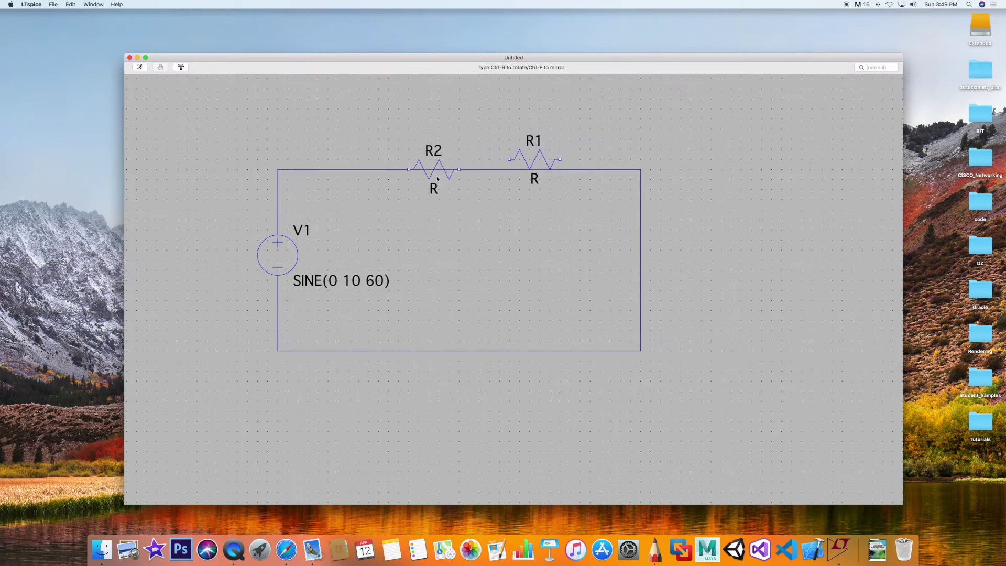
click(435, 173)
right_click(604, 120)
Delete resistor R1, leaving R2 on the top wire.
right_click(603, 117)
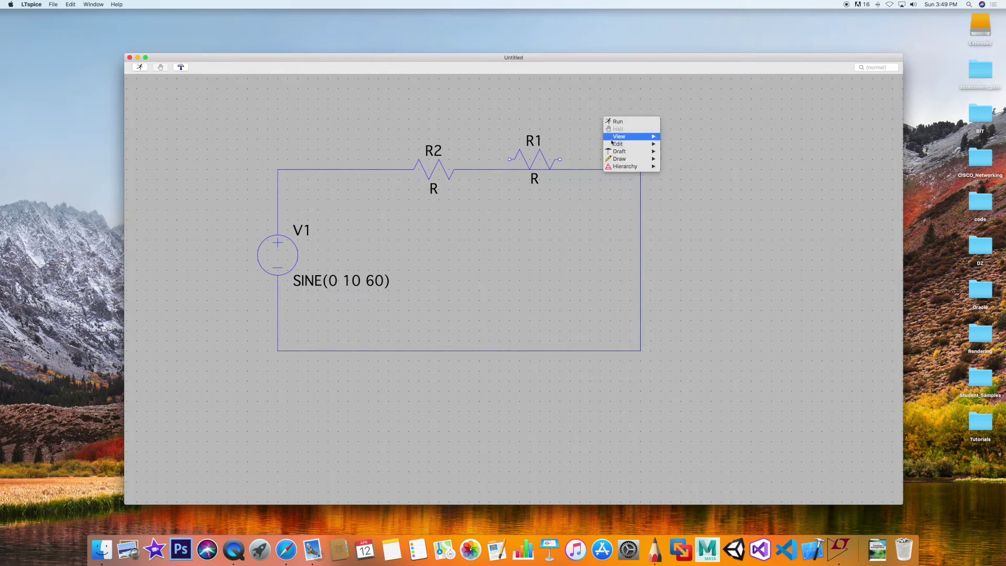
mouse_move(623, 147)
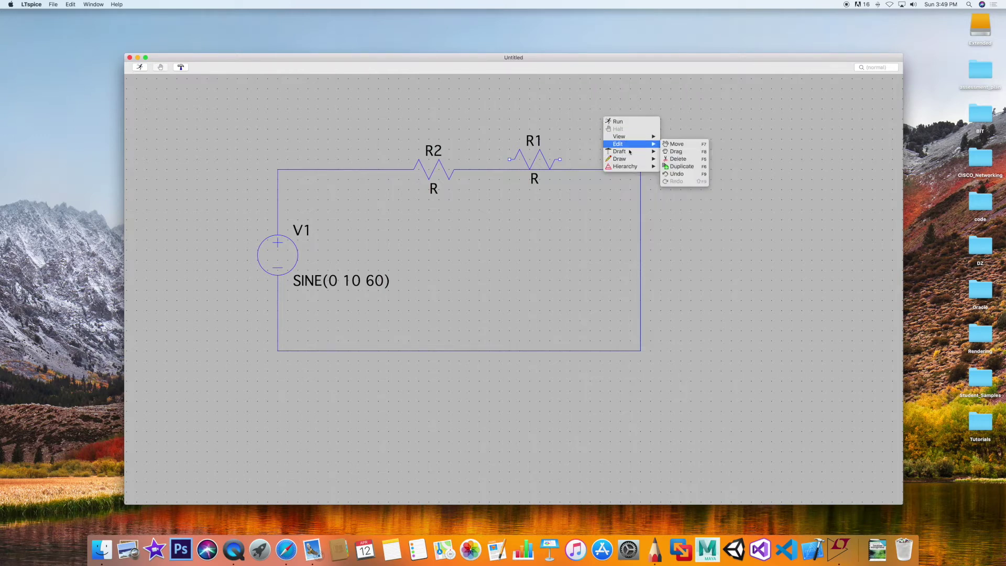
click(669, 159)
click(550, 160)
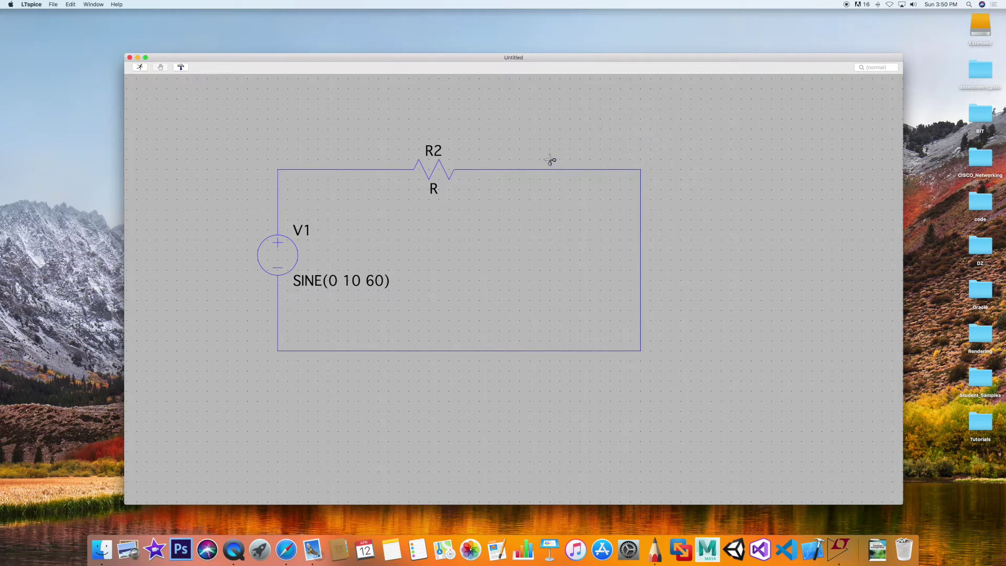
Place capacitor C1 on the loop's right wire.
right_click(597, 255)
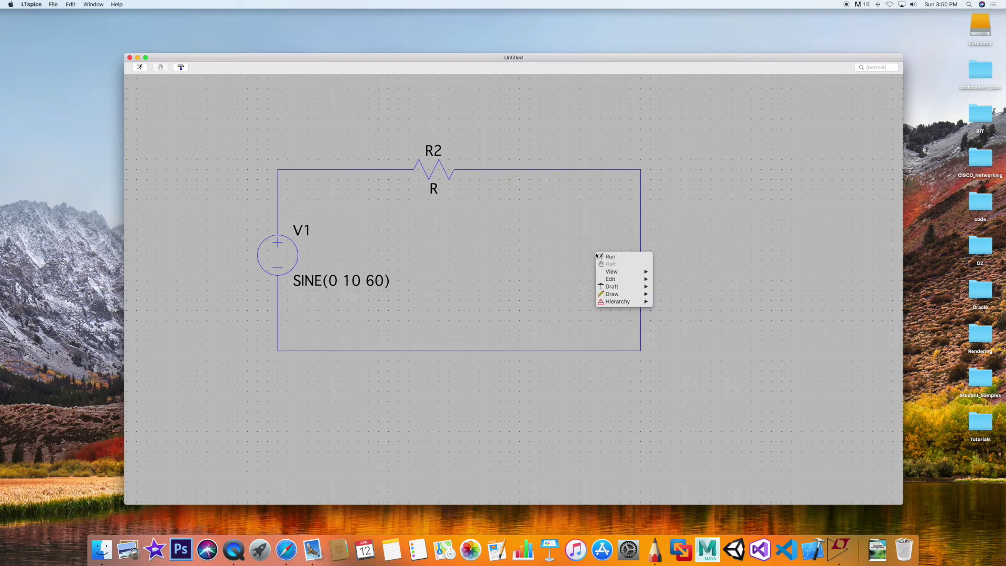
mouse_move(615, 290)
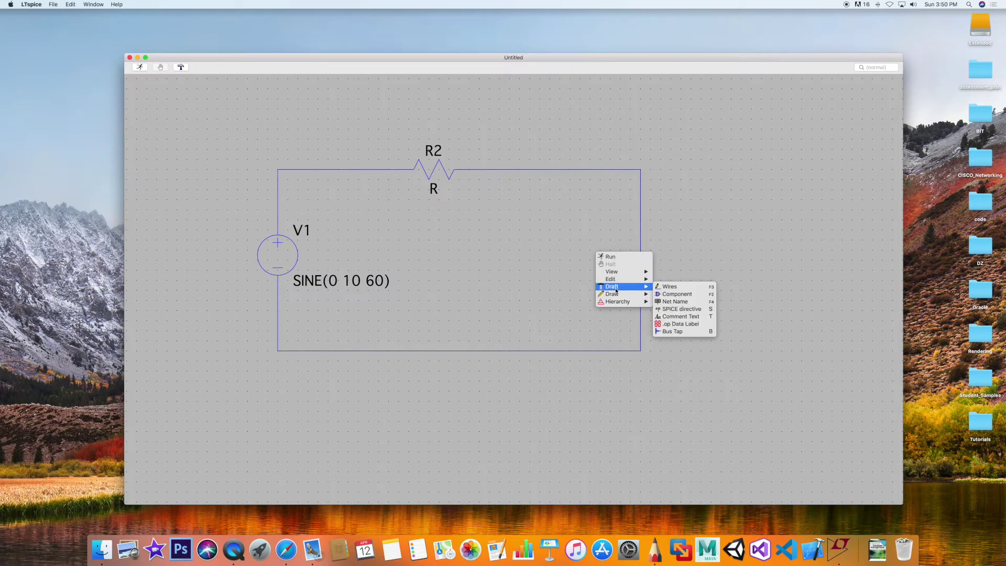
click(672, 294)
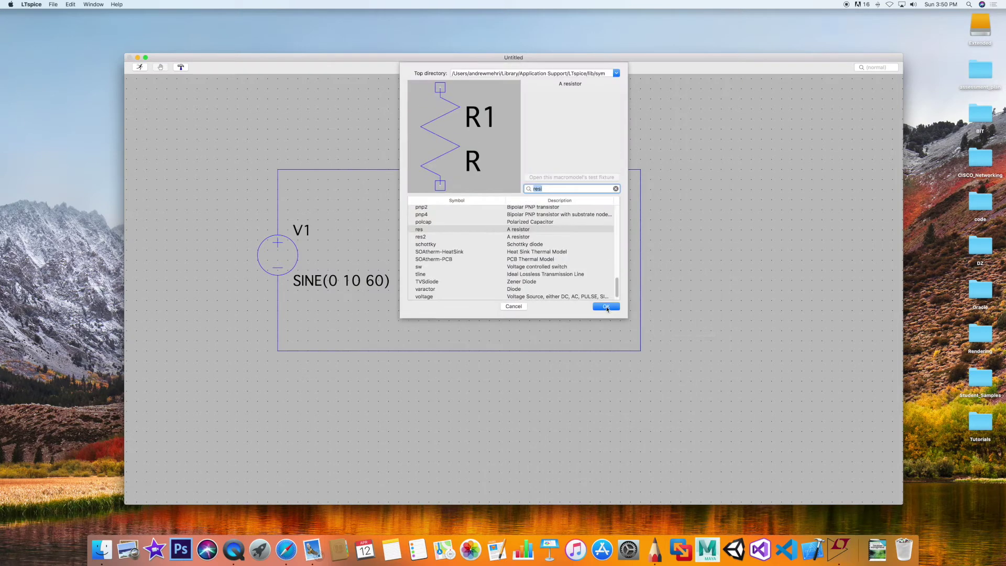
text(cap)
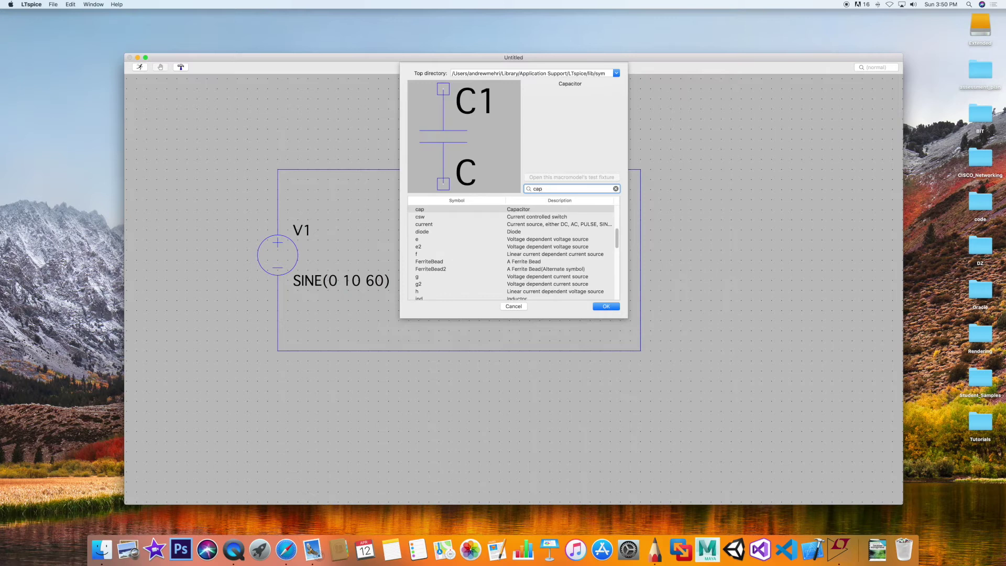
click(606, 307)
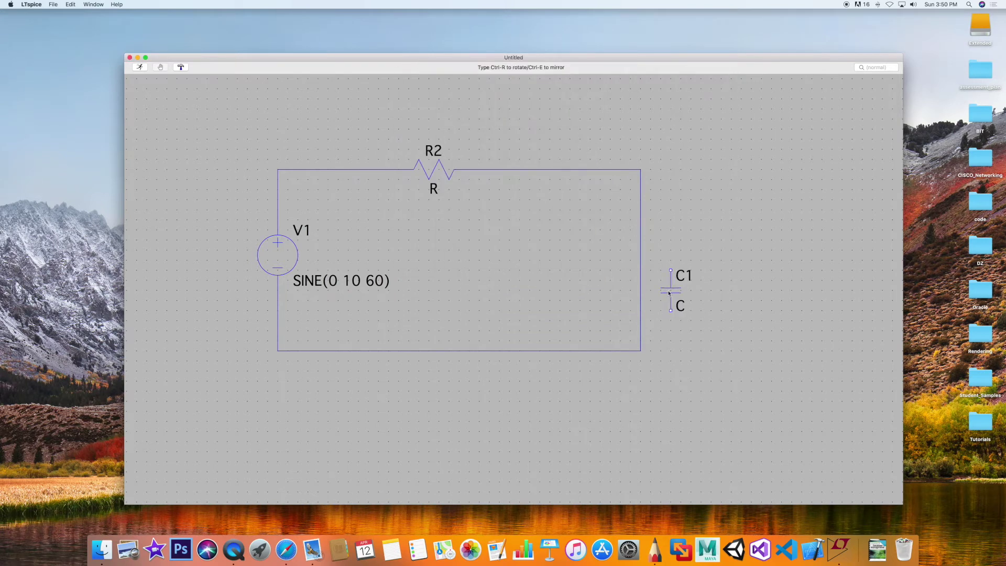
click(630, 252)
key(Escape)
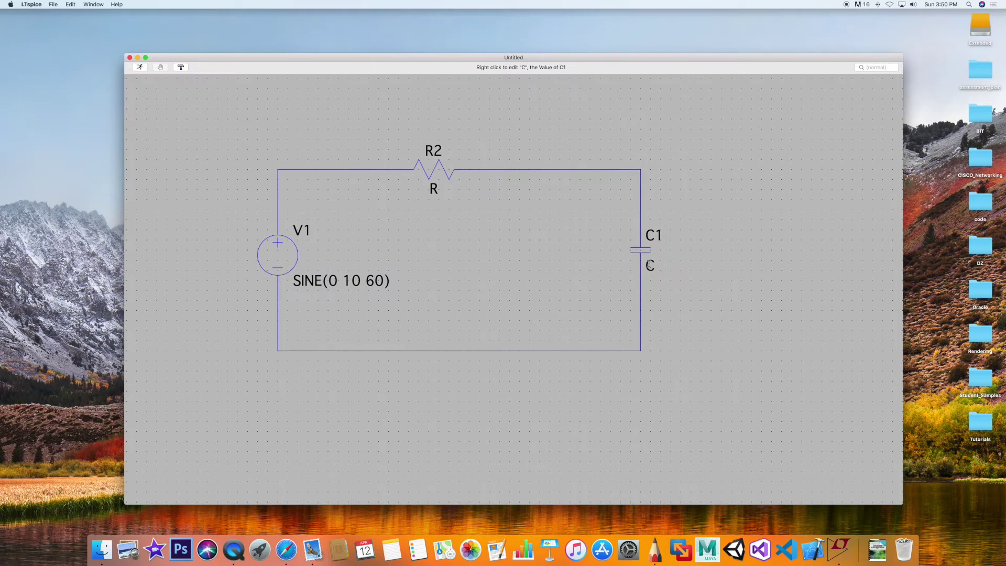
Set capacitor C1 to 5µf and resistor R2 to 10.
right_click(649, 265)
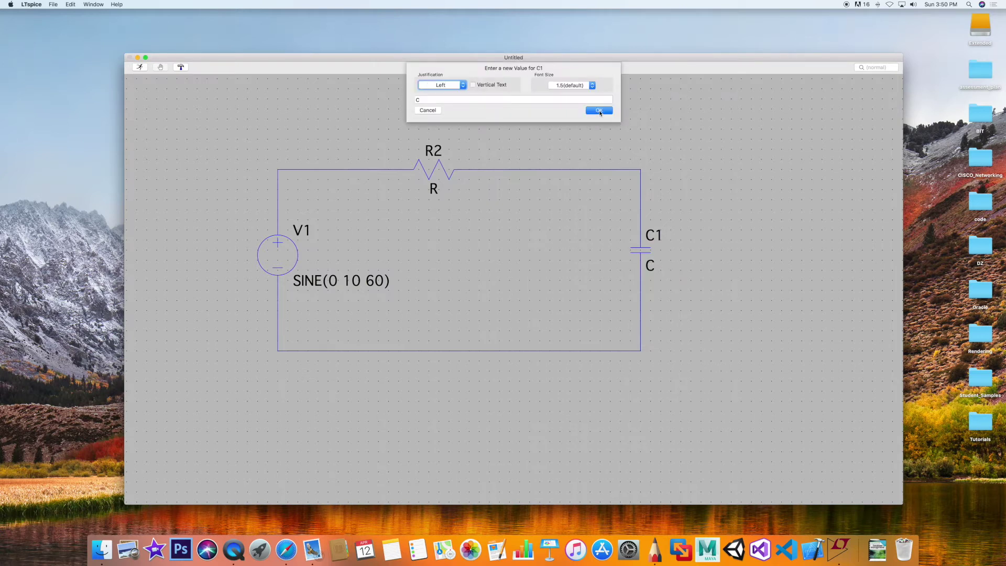
click(416, 100)
text(5uf)
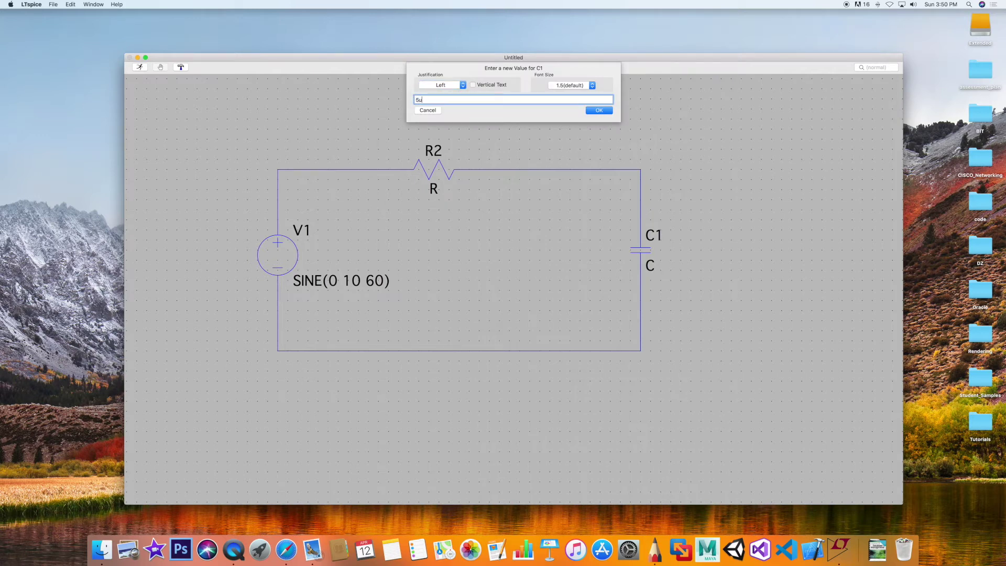
click(587, 109)
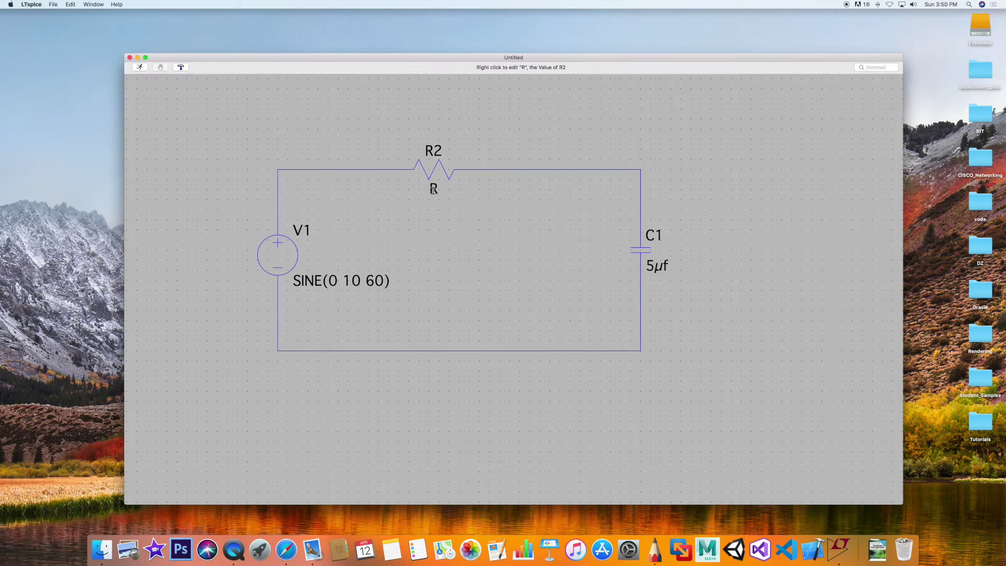
right_click(434, 190)
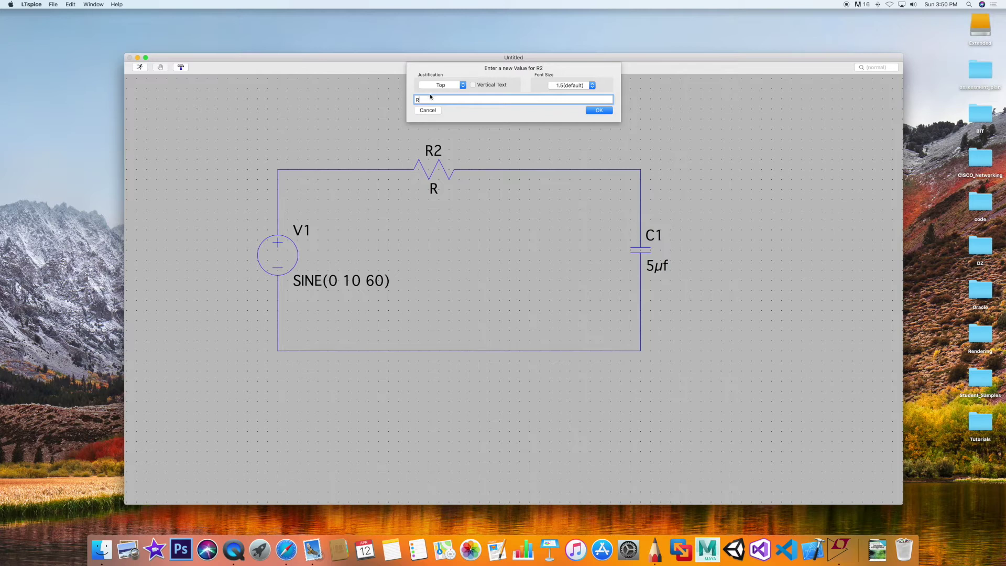
text(10)
click(600, 110)
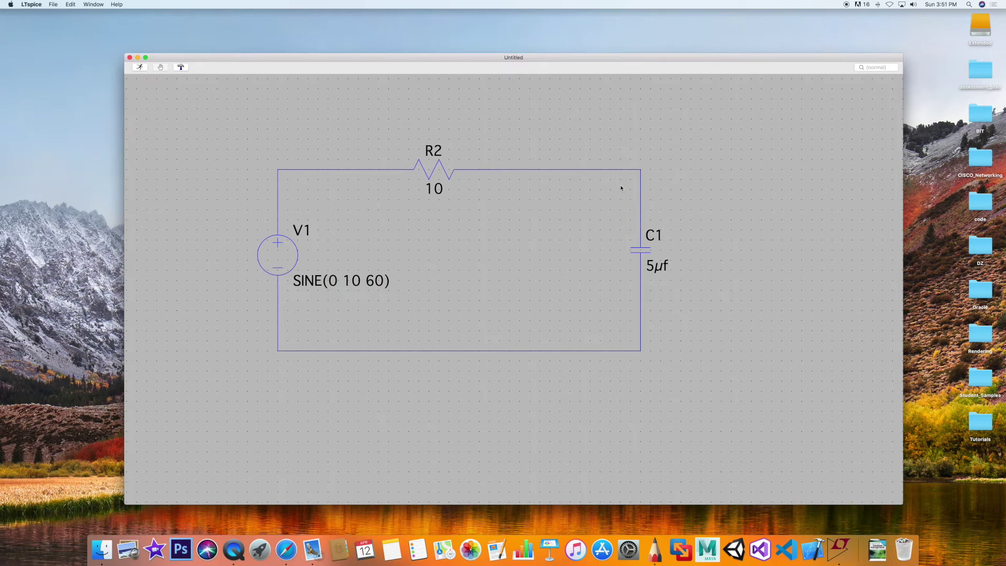
Label the bottom wire's net as GND to add a ground flag.
right_click(444, 359)
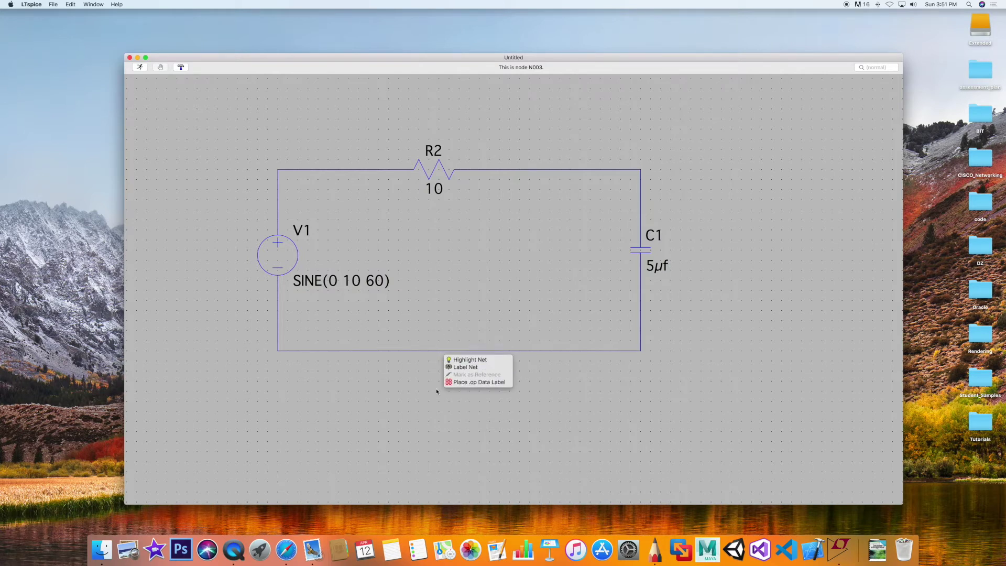
click(462, 367)
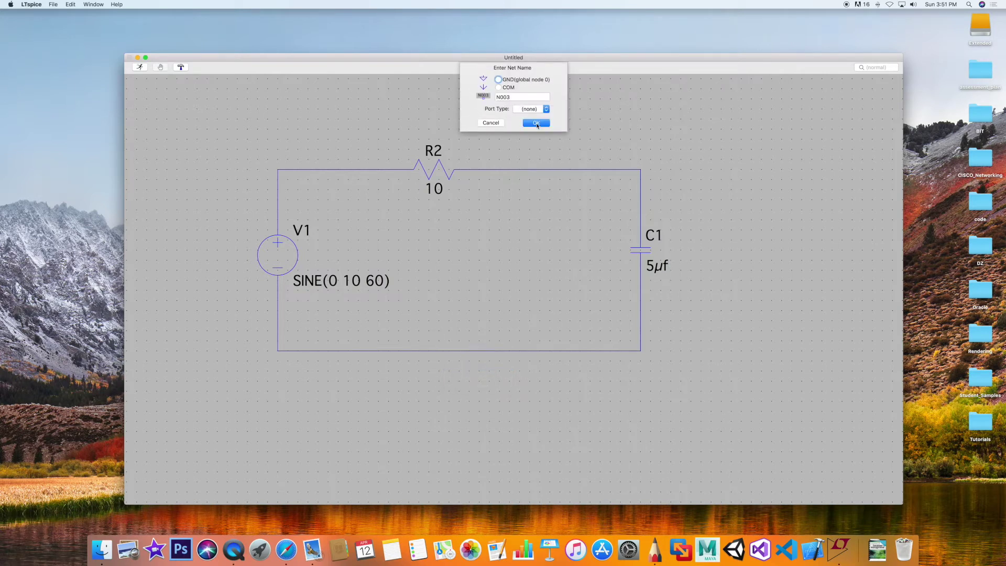
click(503, 79)
click(536, 122)
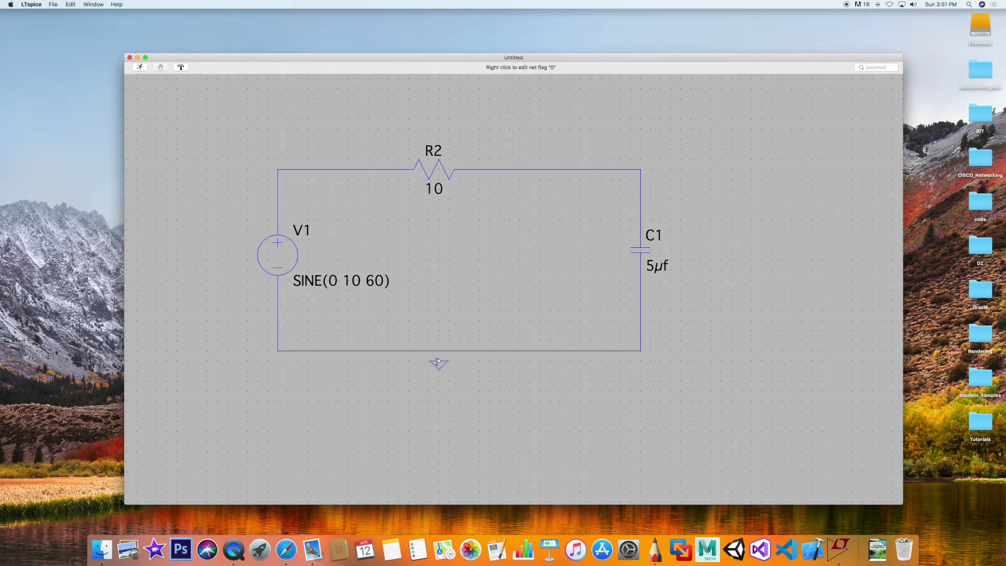
Wire the ground flag's pin to the loop's bottom wire.
right_click(437, 321)
mouse_move(461, 350)
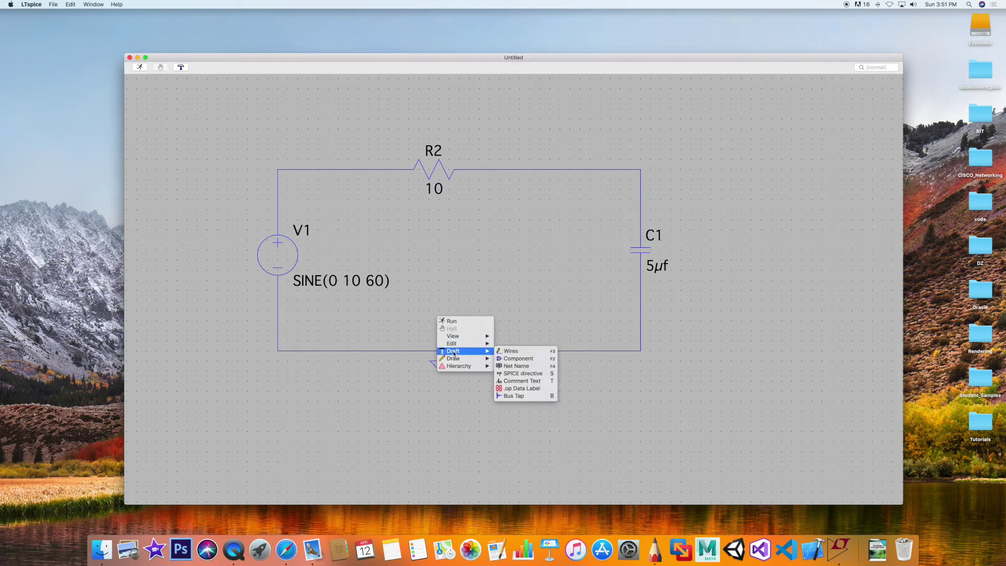
click(526, 351)
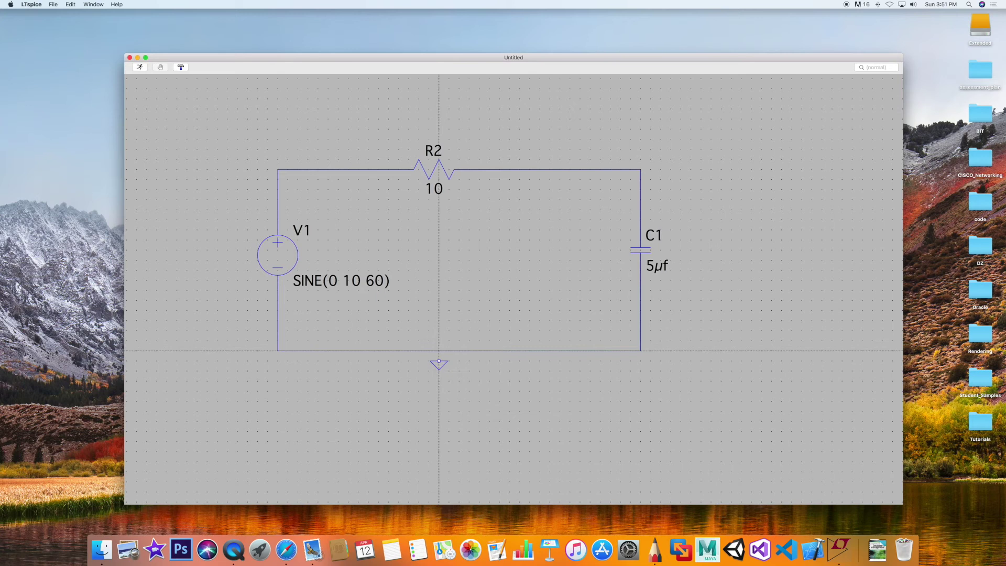
click(438, 351)
click(439, 360)
key(Escape)
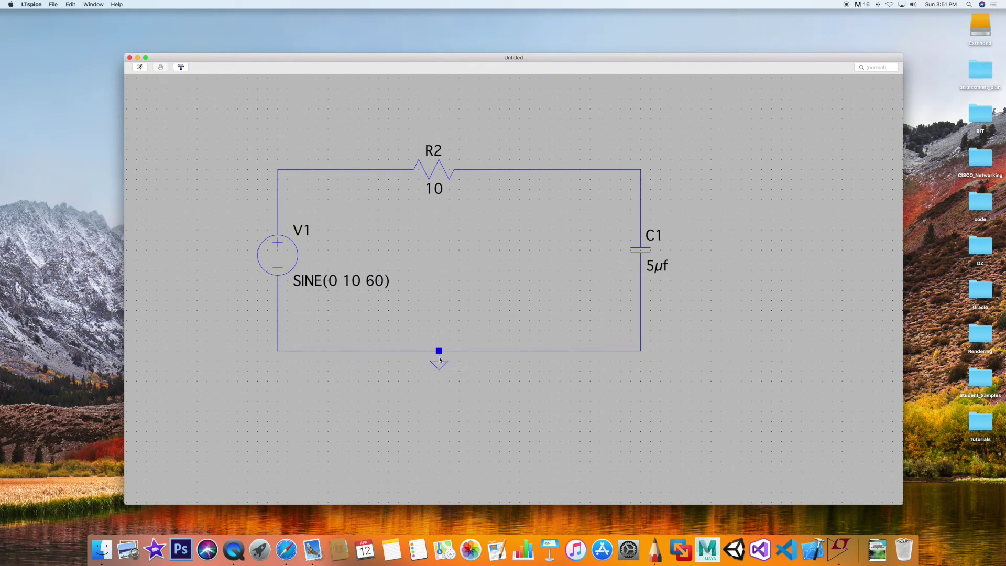
Add a .tran 1 transient directive left of V1 and run the simulation.
right_click(518, 127)
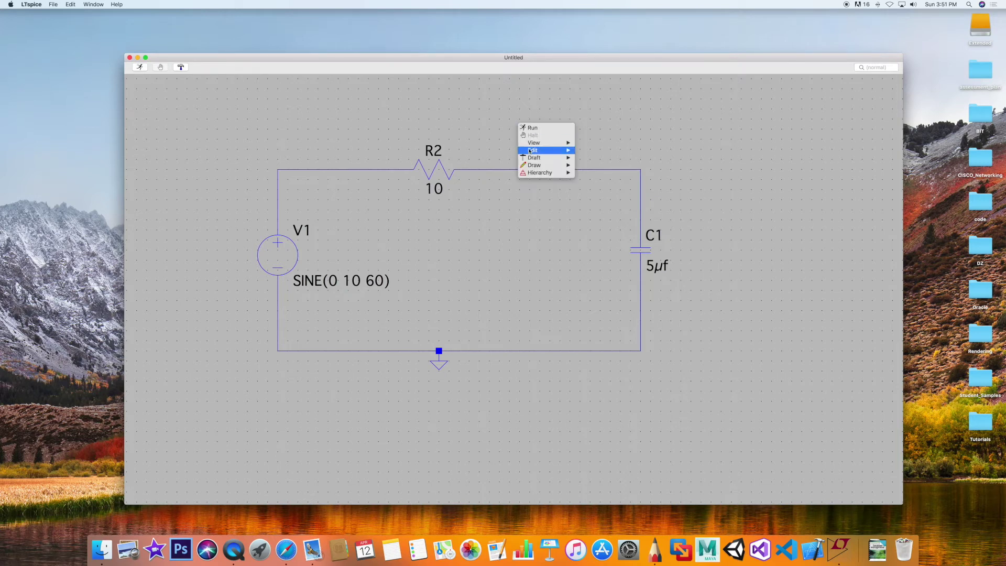
mouse_move(535, 160)
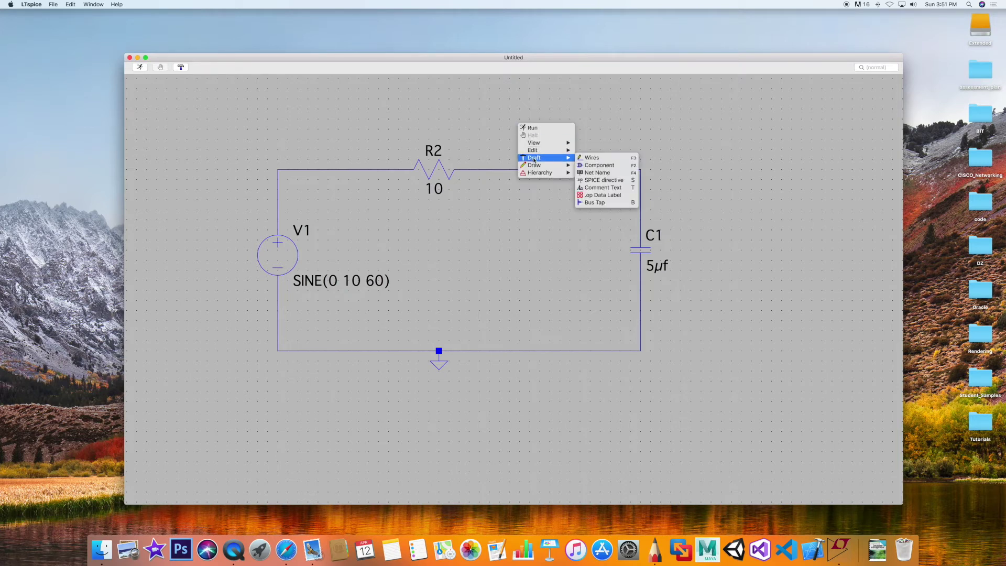
click(595, 181)
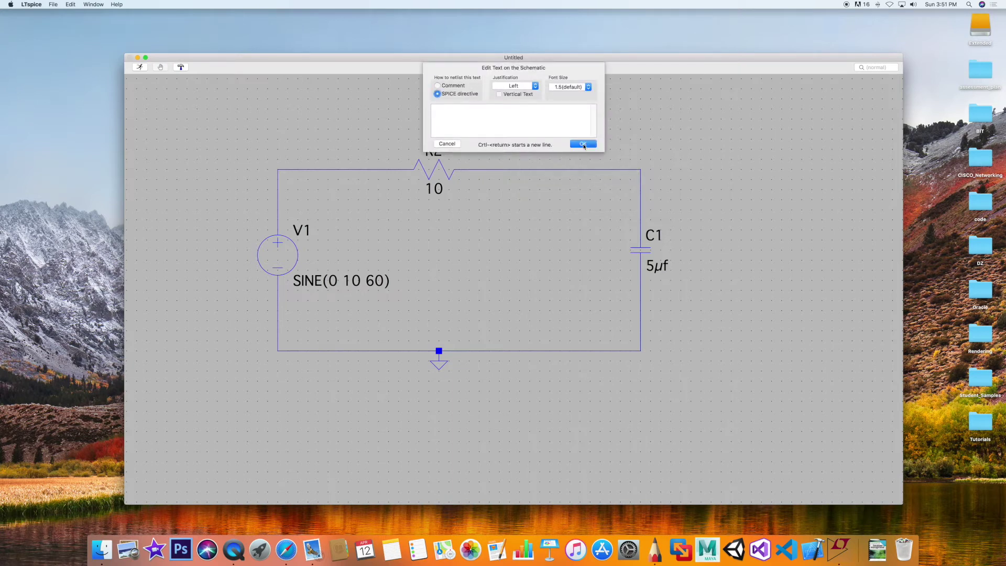
right_click(514, 120)
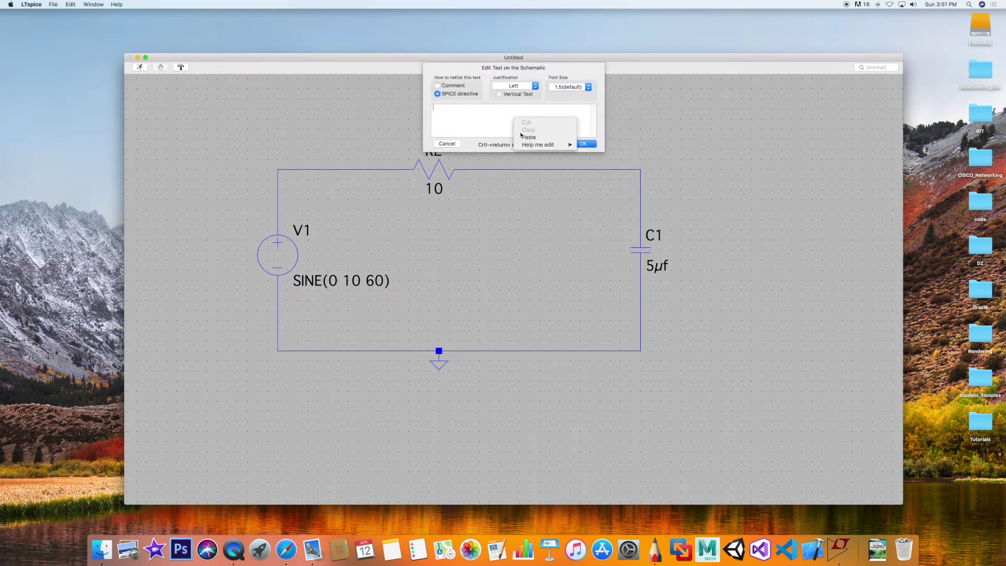
mouse_move(532, 147)
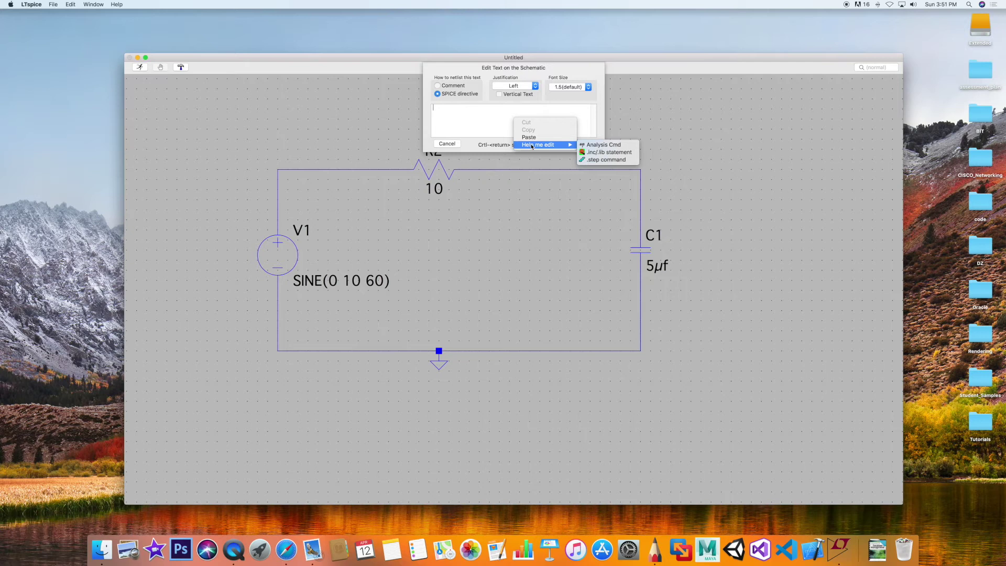
click(602, 145)
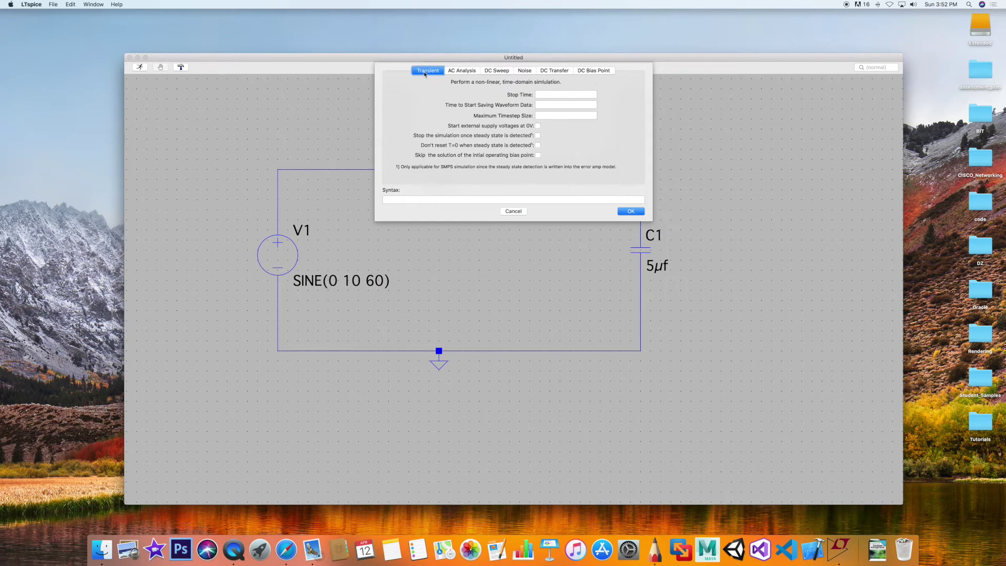
click(547, 95)
text(1)
click(631, 212)
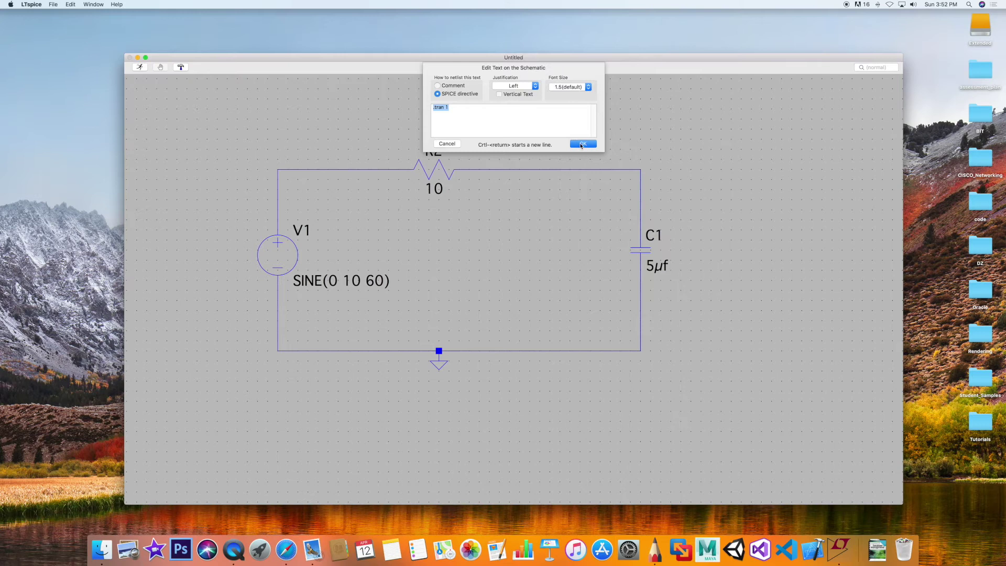
click(582, 144)
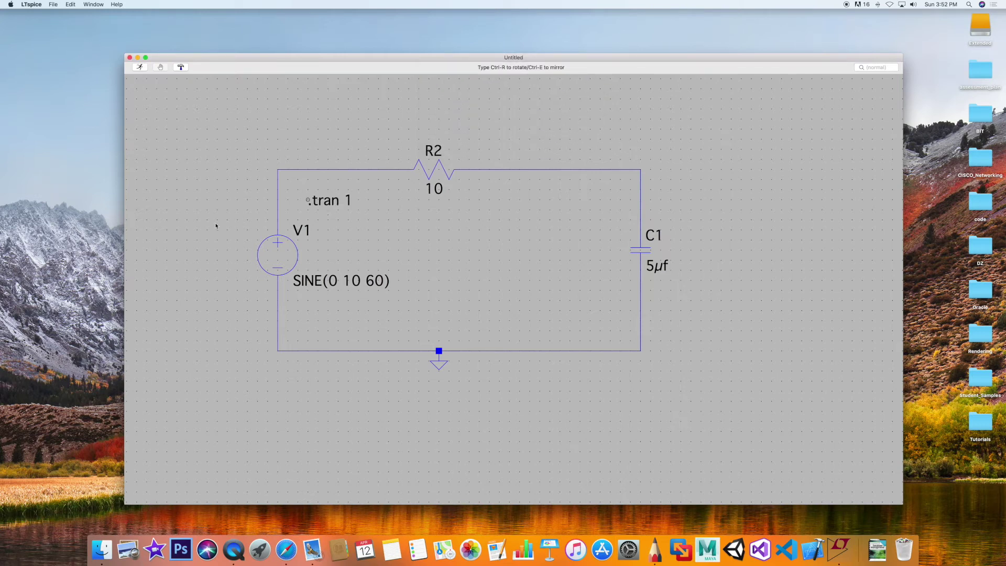
click(182, 250)
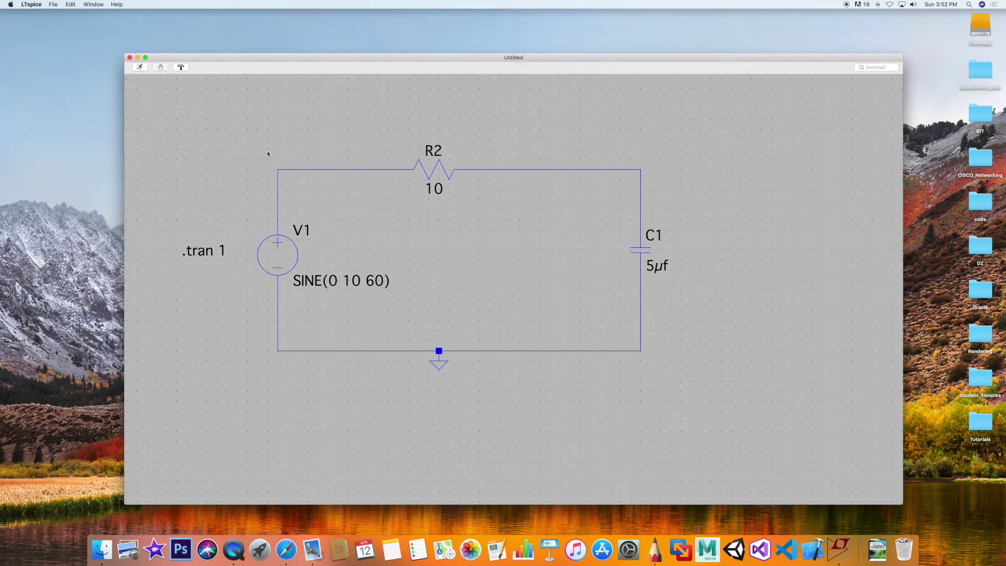
click(139, 67)
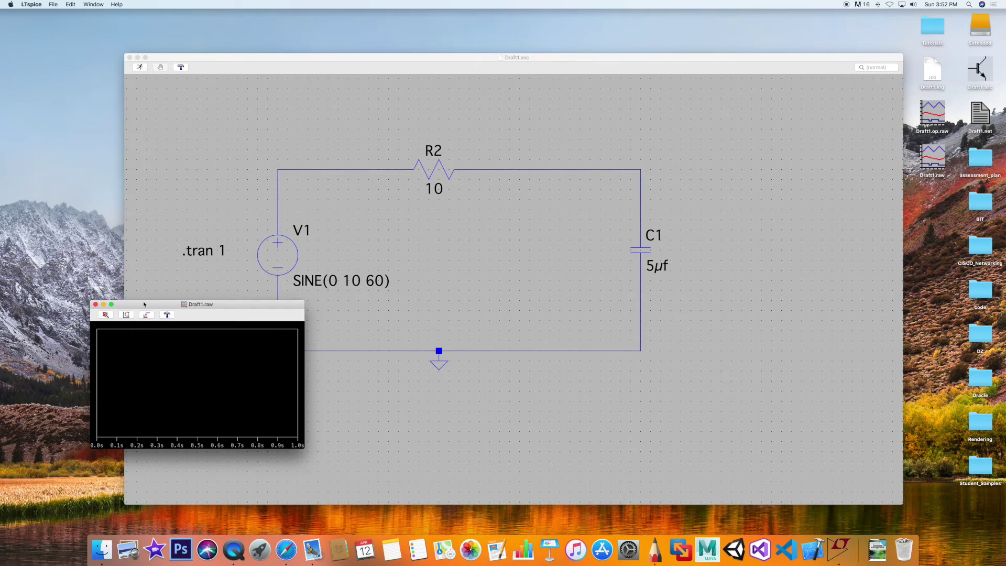
Enlarge the Draft1.raw plot and probe the top-left node to plot V(n001).
drag(144, 304, 145, 161)
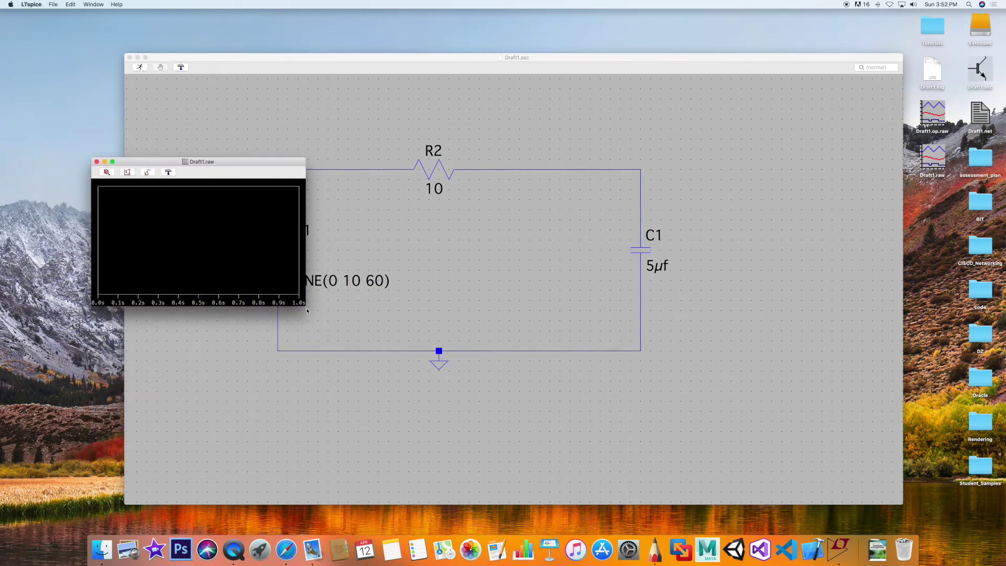
drag(307, 311, 557, 461)
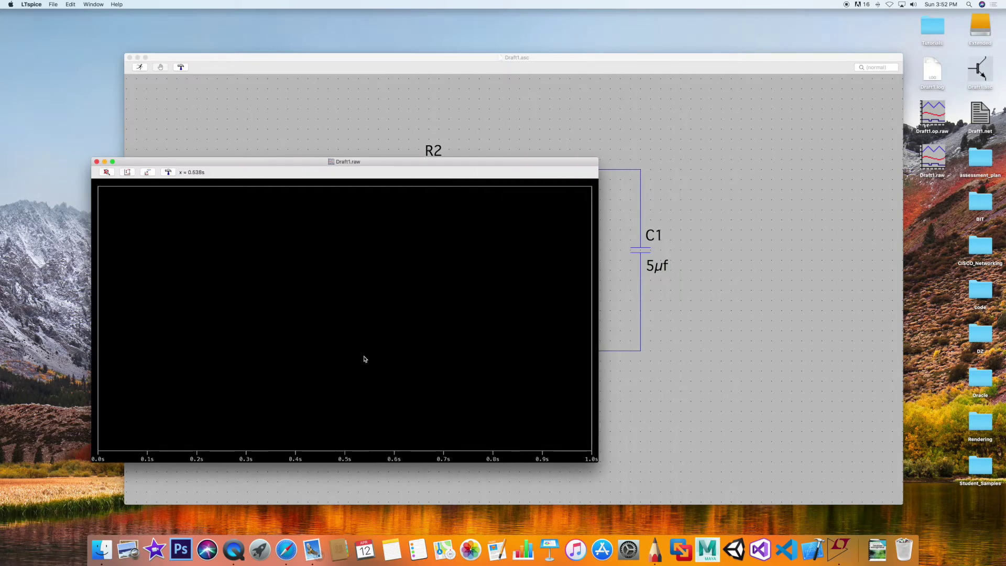
click(686, 167)
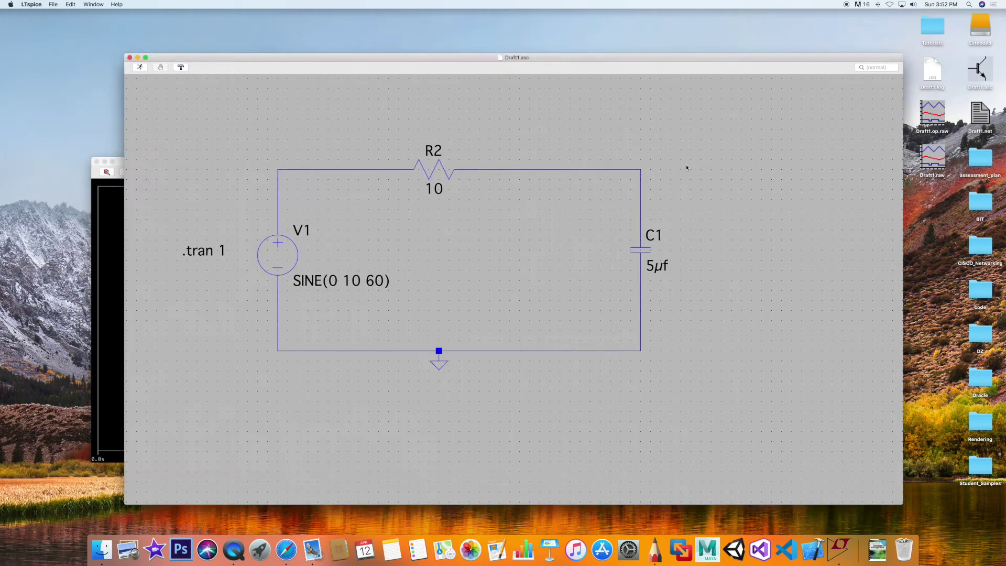
click(297, 166)
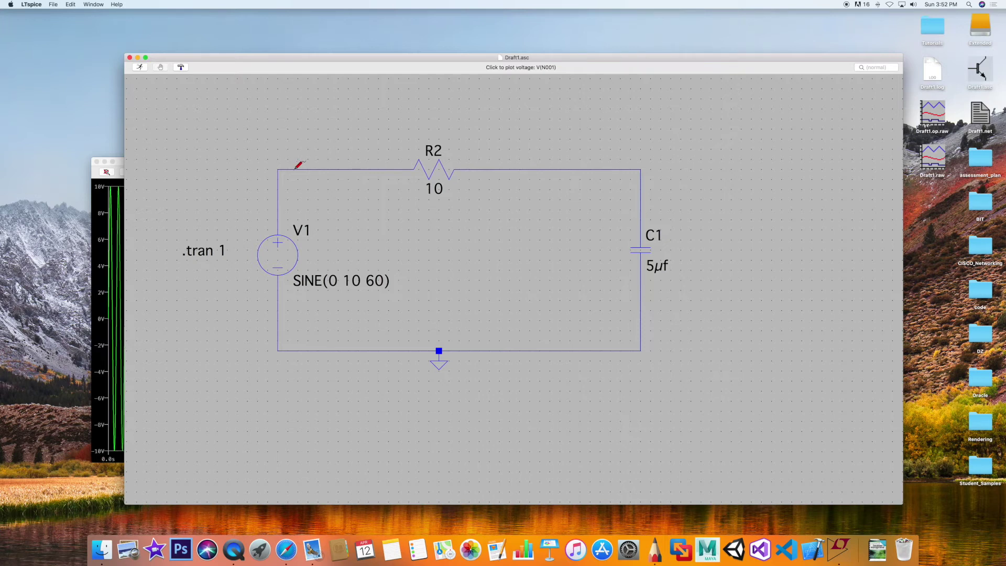
click(120, 164)
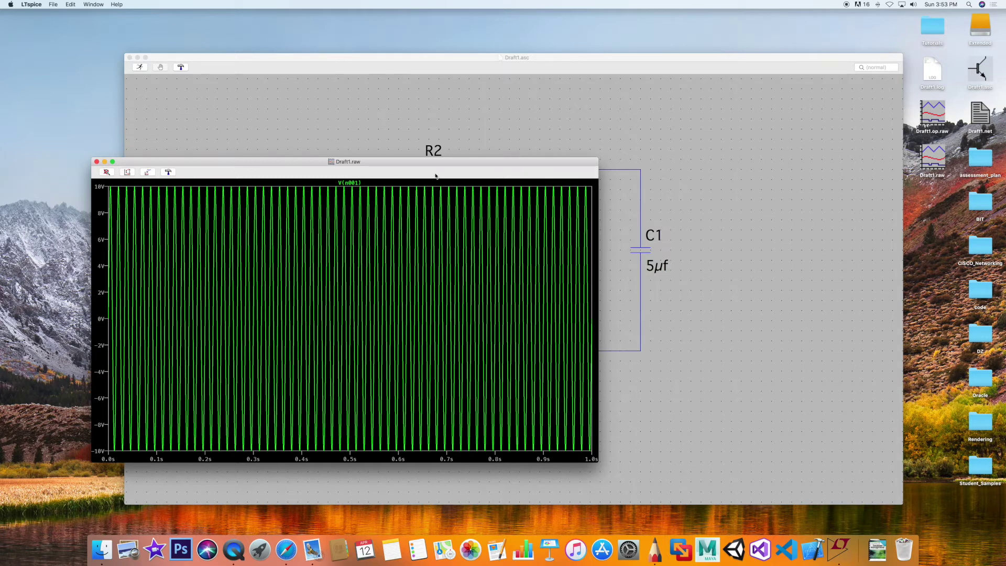
click(479, 123)
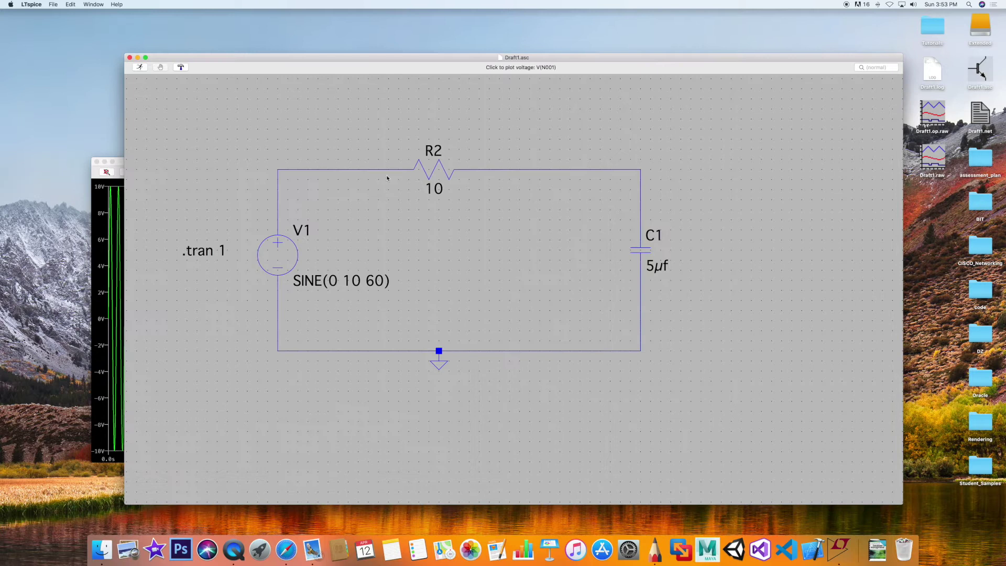
Change the transient directive to .tran .1.
right_click(212, 251)
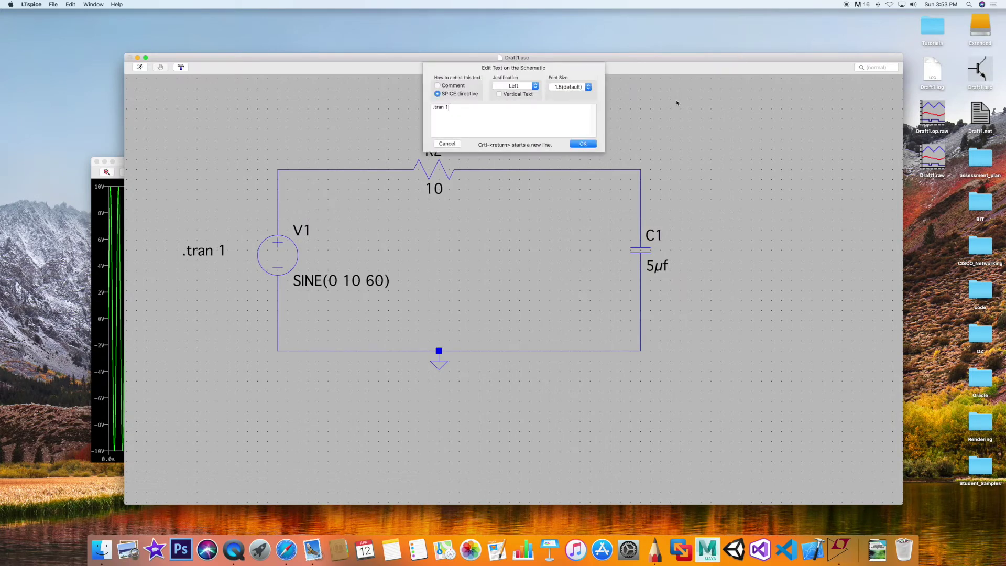
key(BackSpace)
text(.1)
click(581, 144)
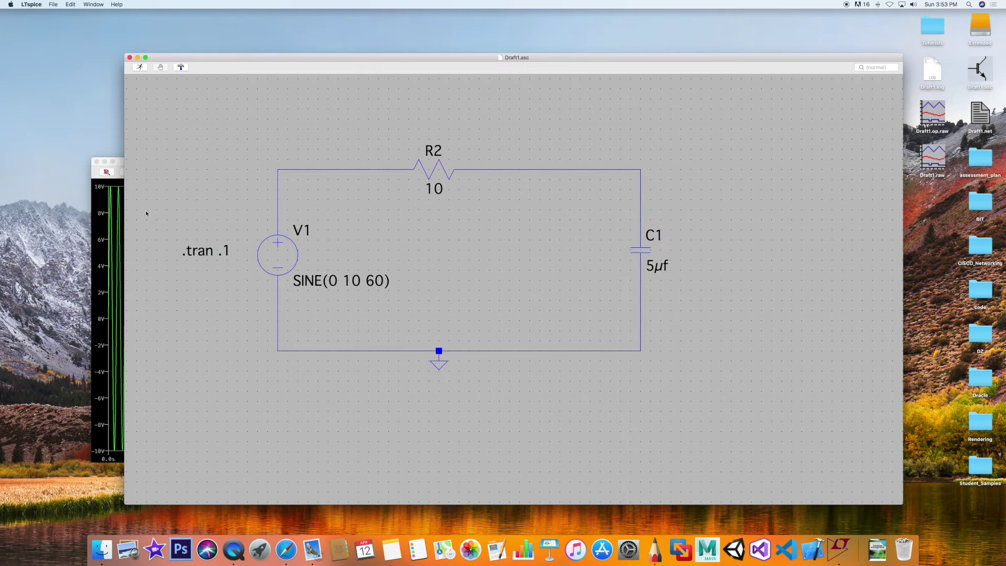
Rerun the simulation, view V(n001) over 100 ms enlarged, then close the plot.
click(96, 162)
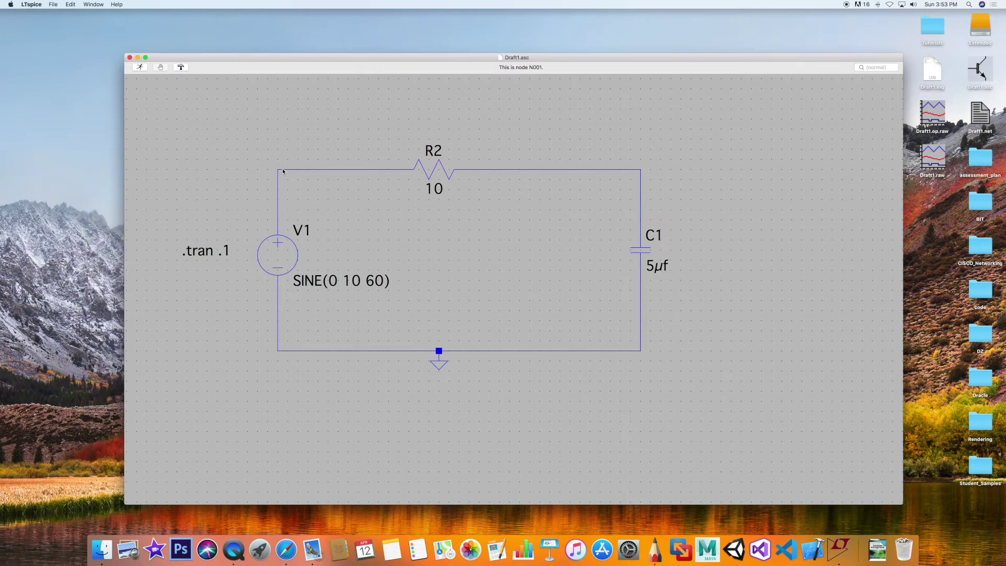
click(140, 67)
click(286, 171)
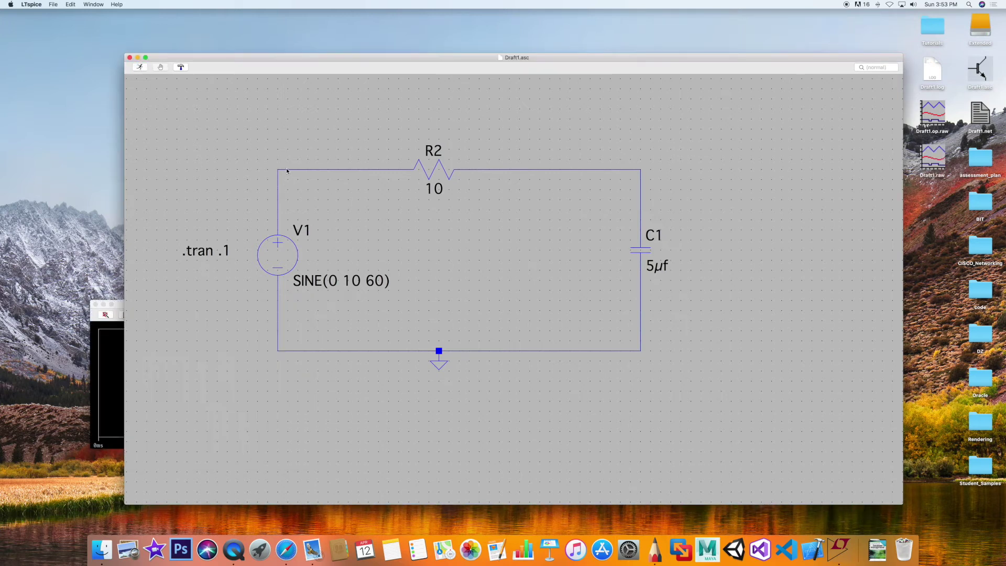
click(288, 169)
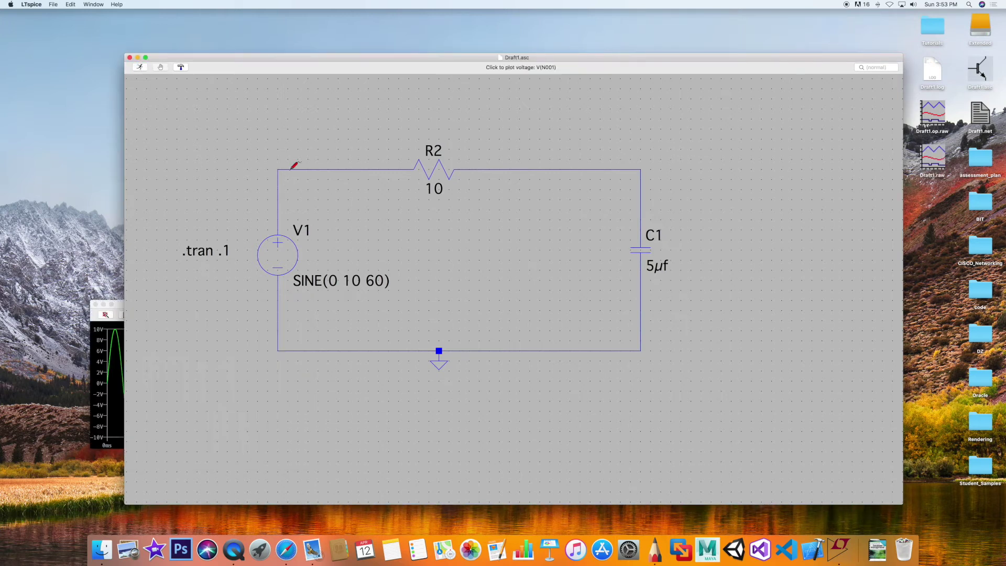
click(119, 309)
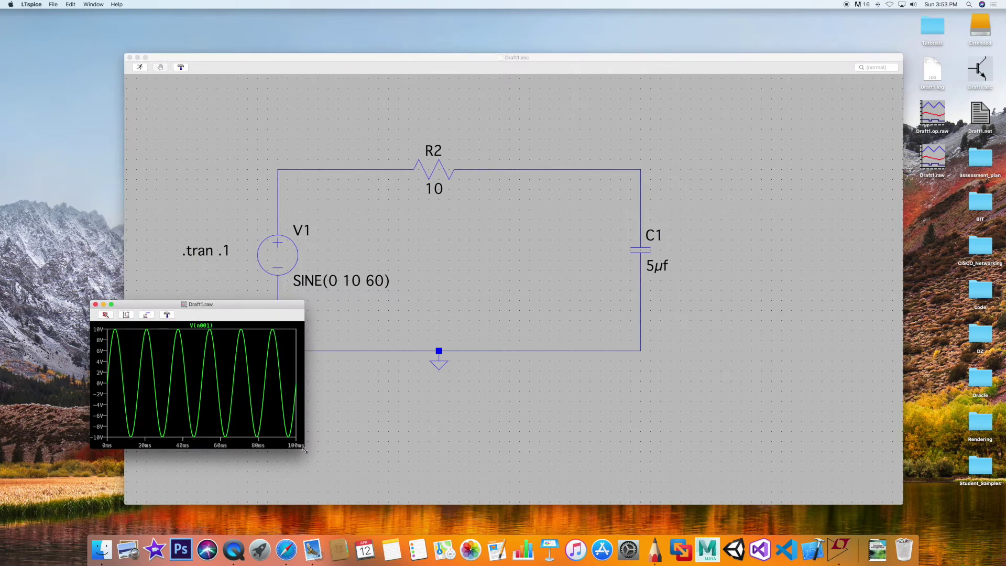
drag(305, 449, 558, 539)
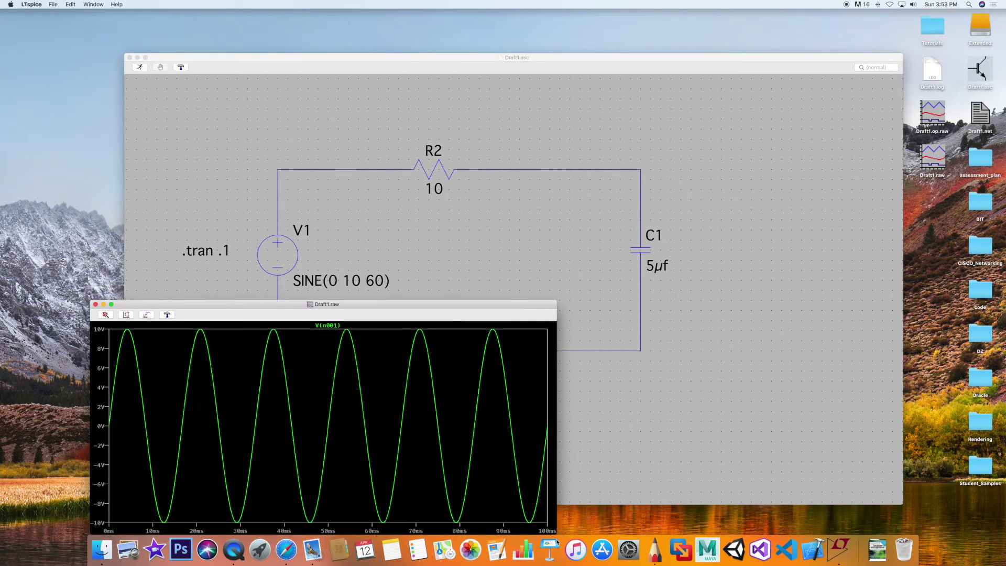
click(95, 305)
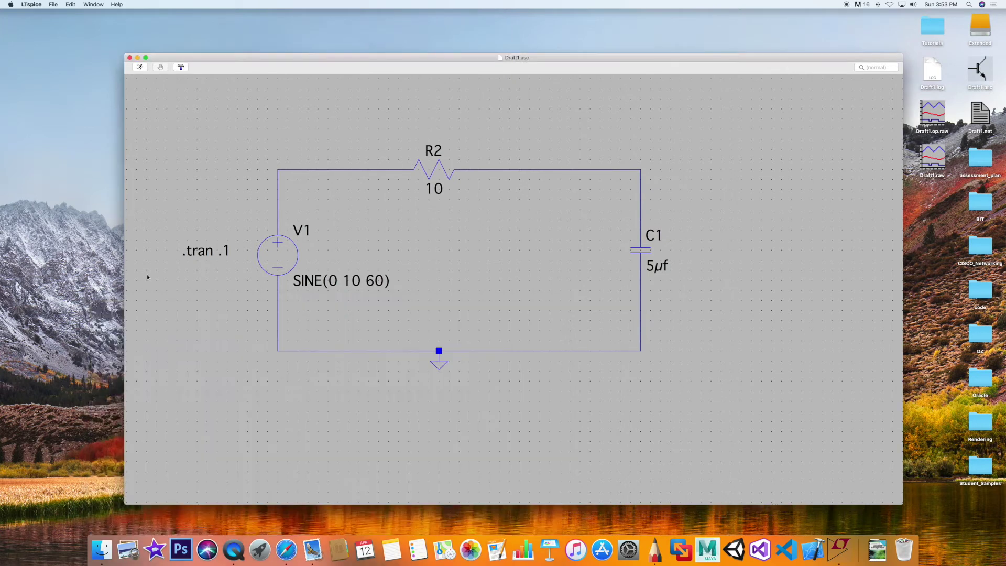
Change the directive to .tran .05 and rerun the simulation.
right_click(221, 251)
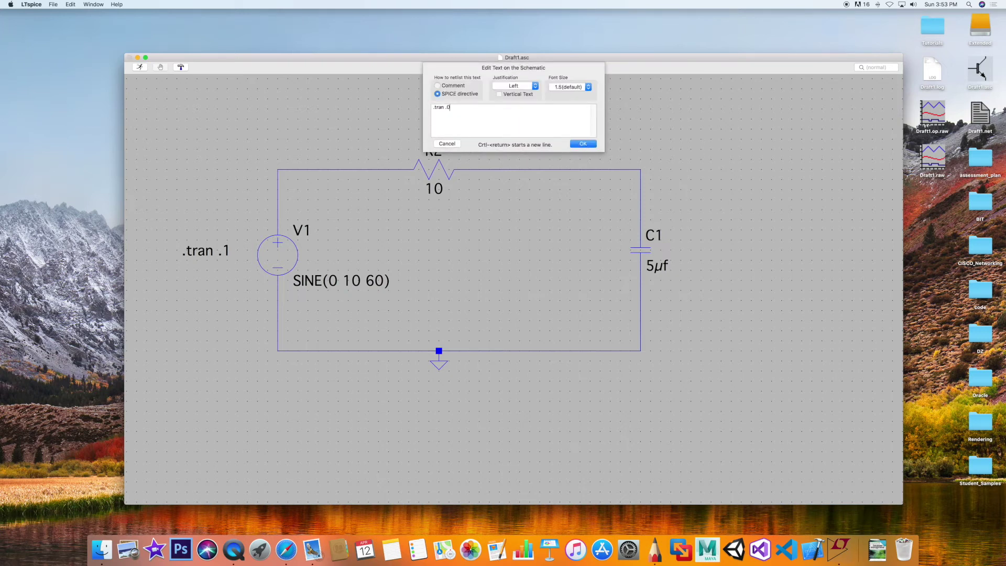
text(05)
click(588, 148)
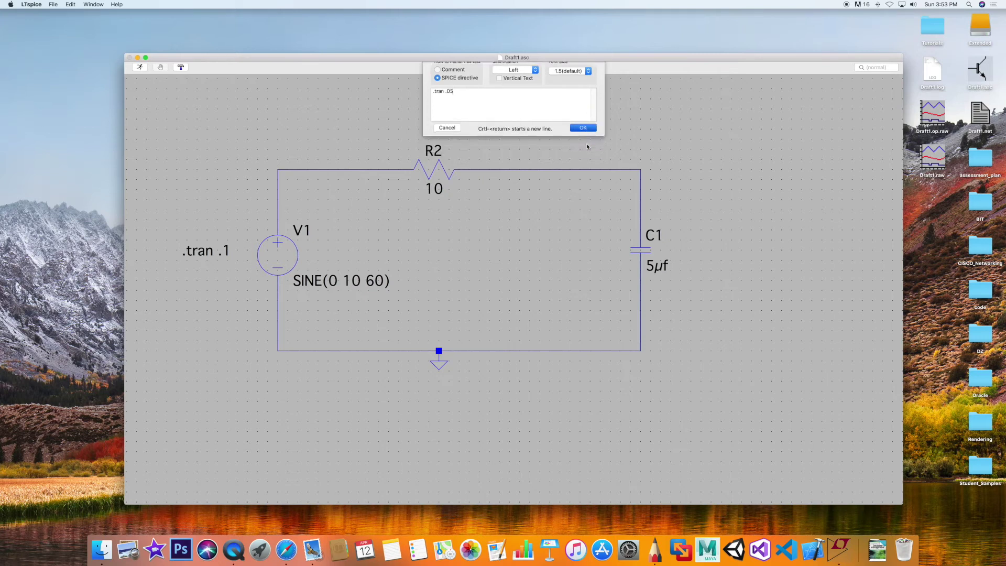
click(139, 67)
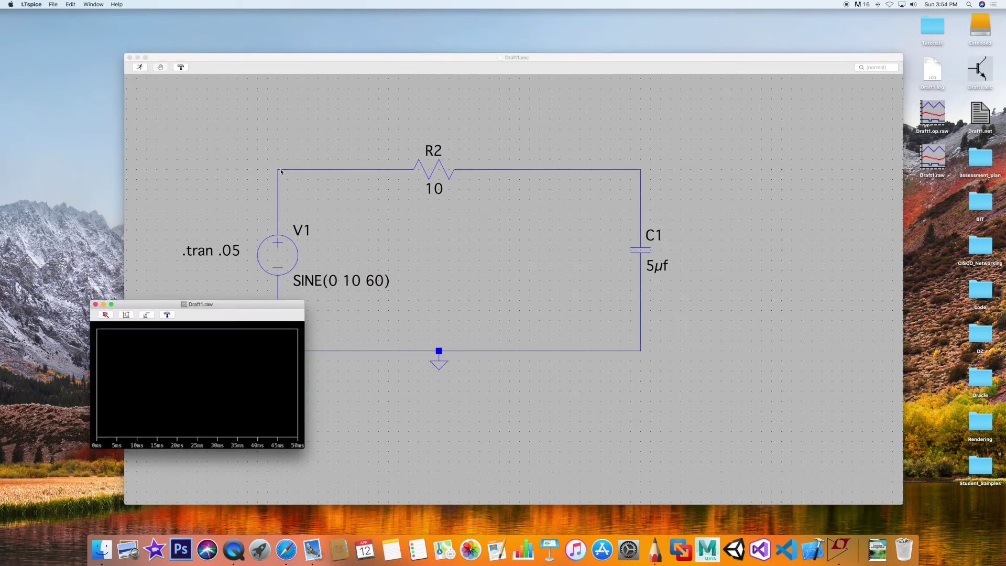
Plot V(n001) and move and enlarge the plot to show three 10 V sine cycles.
click(280, 171)
click(279, 170)
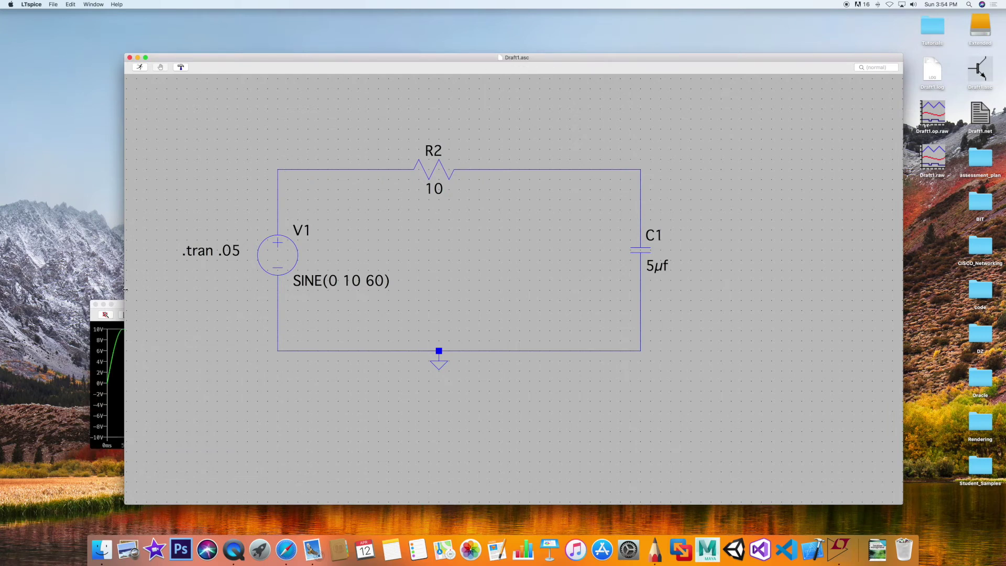
click(120, 308)
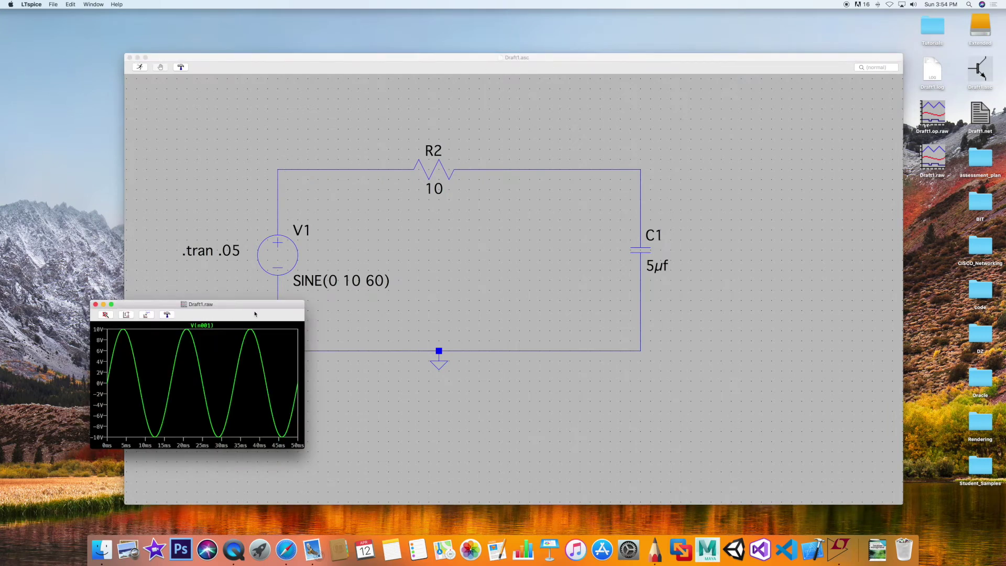
drag(273, 304, 365, 128)
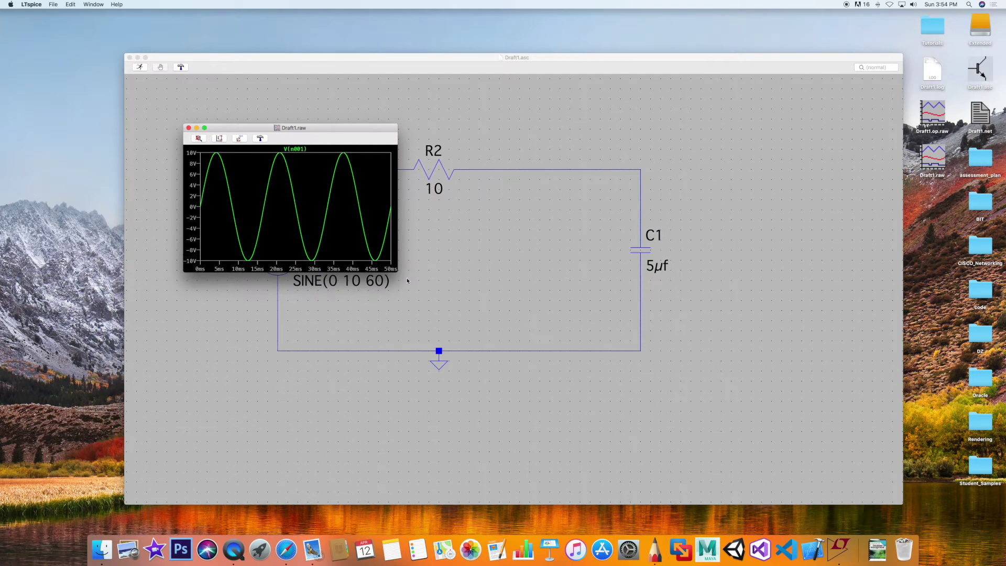
drag(396, 270, 606, 431)
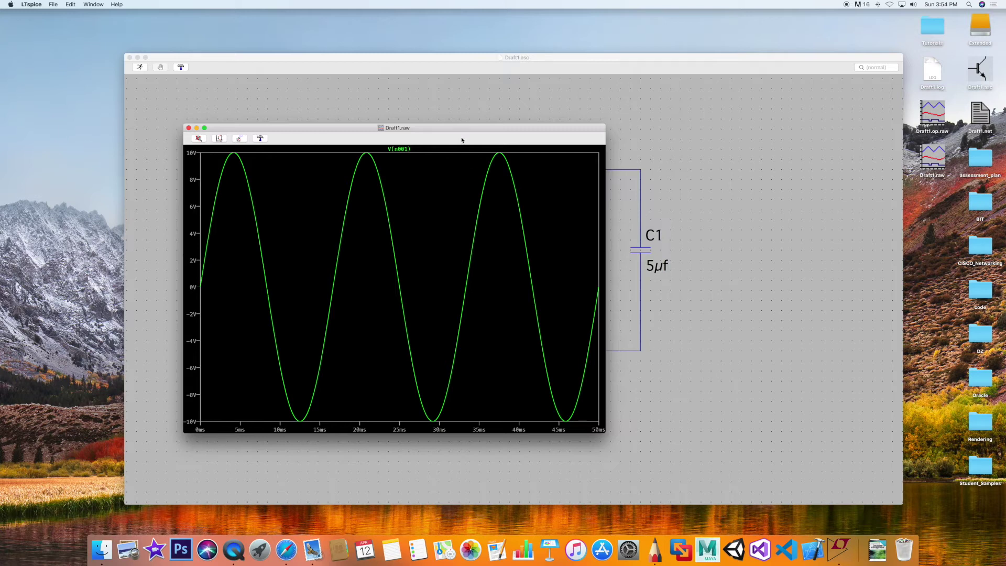
drag(461, 128, 377, 113)
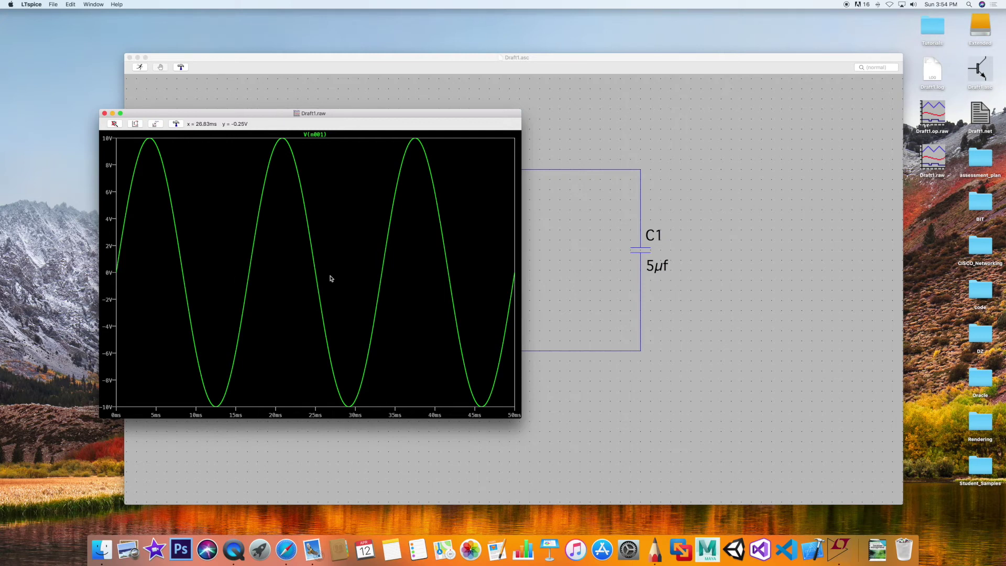
Reposition the Draft1.raw plot to inspect the overlapping traces, then close it.
click(642, 172)
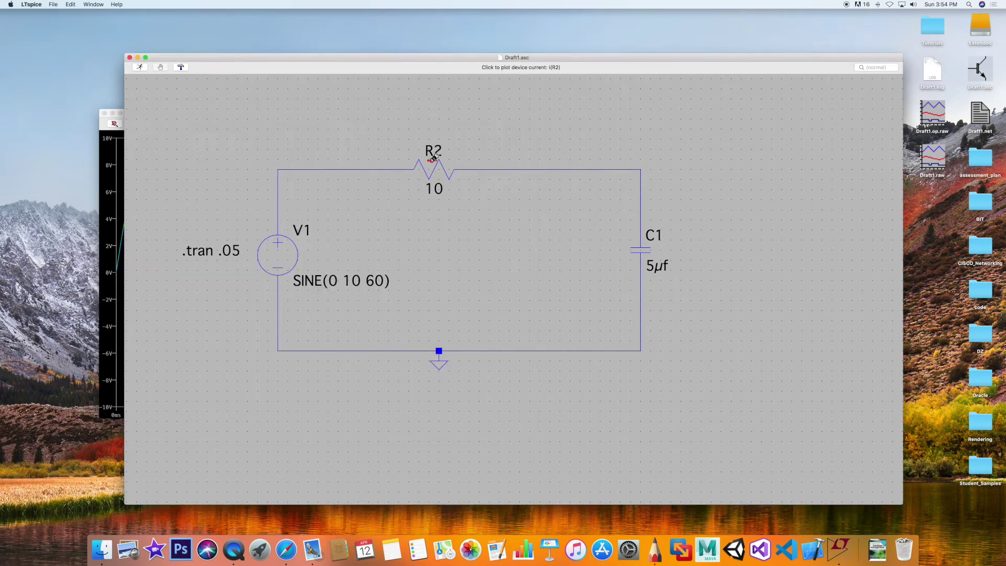
click(107, 166)
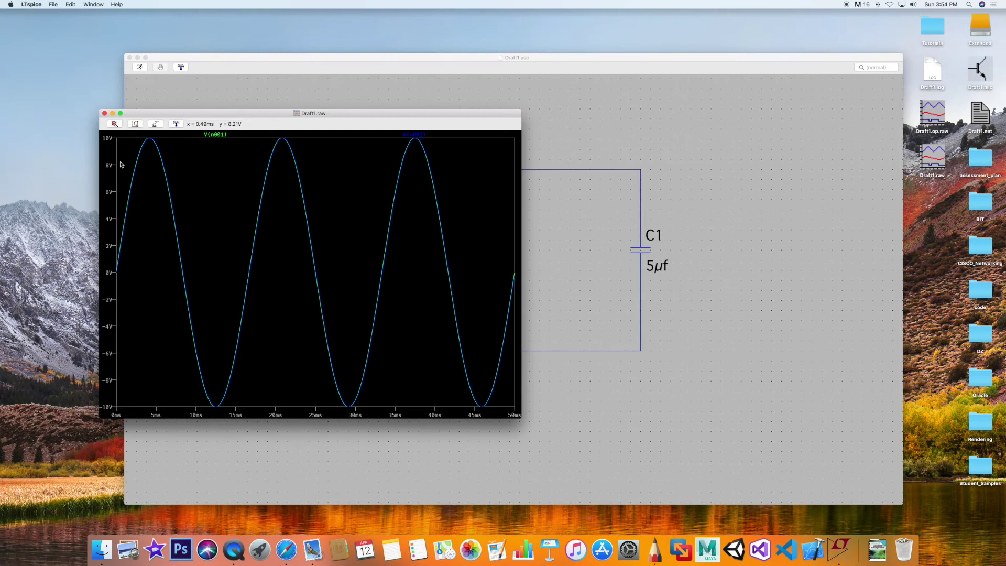
drag(262, 121, 560, 107)
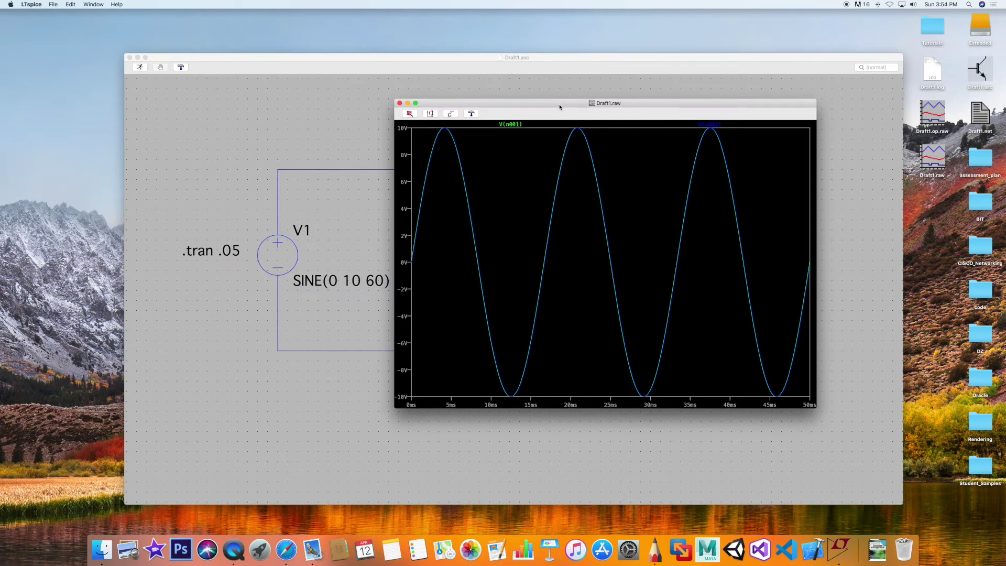
drag(560, 107, 531, 205)
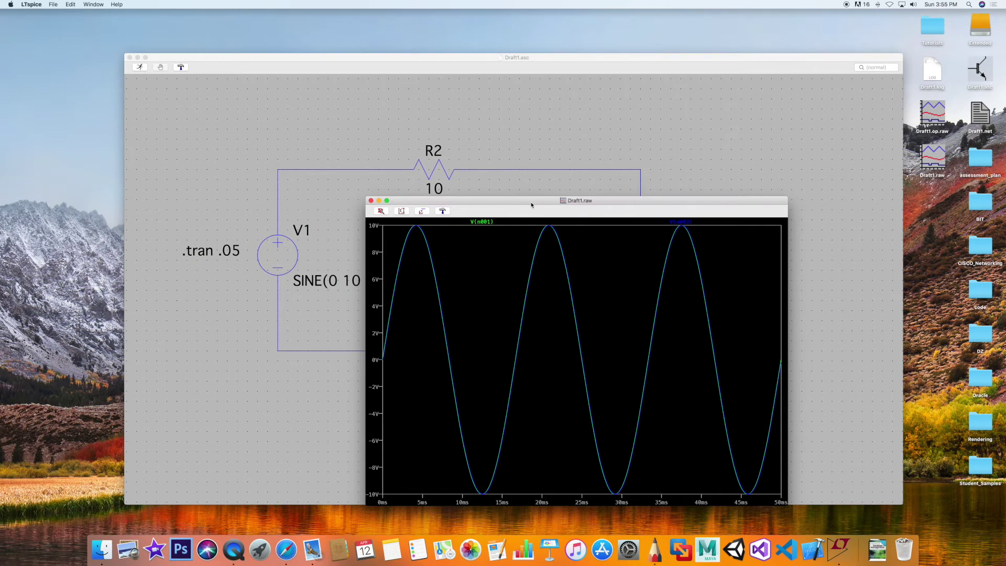
drag(530, 204, 608, 126)
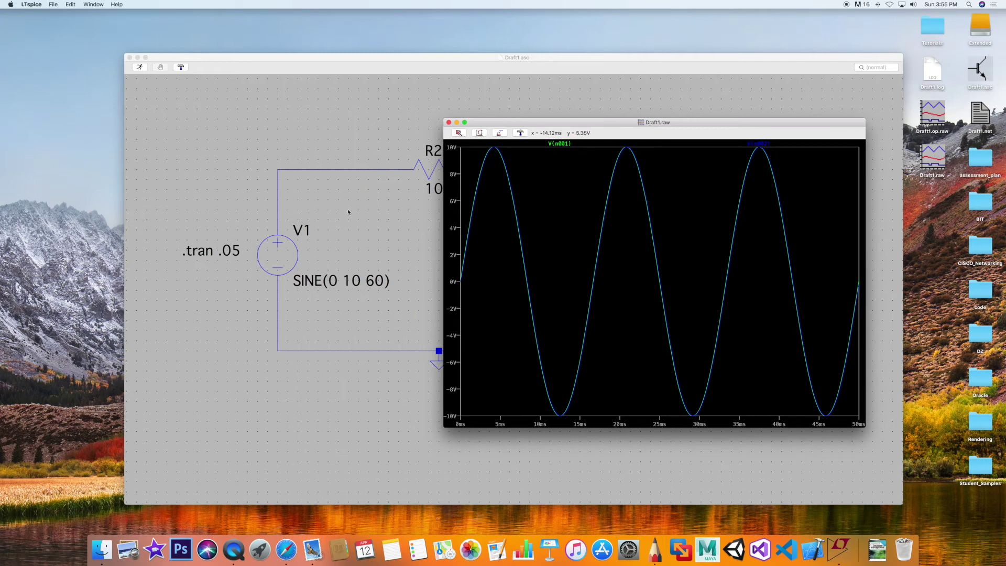
click(449, 122)
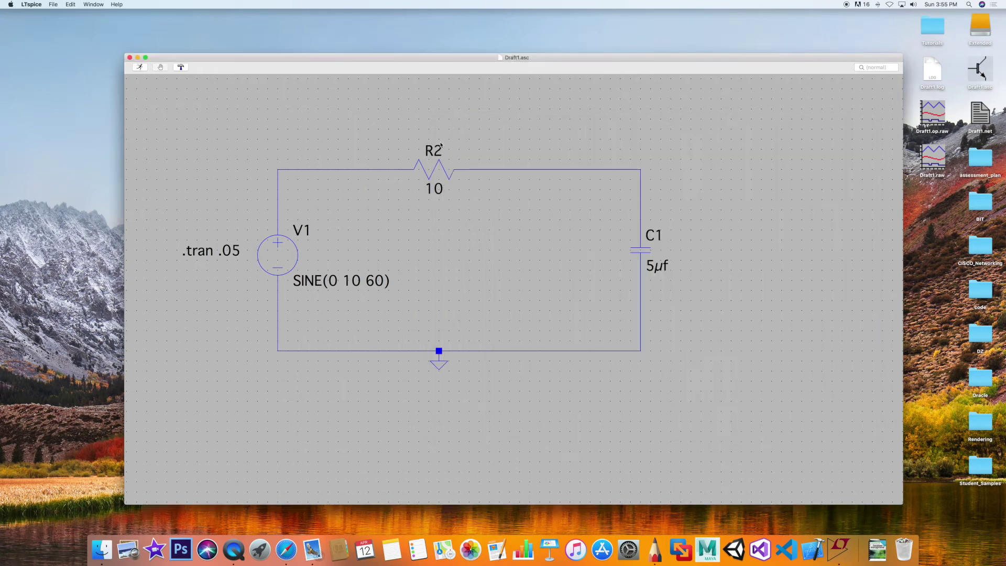
Change V1's source value to SINE(0 10 600) for 600 Hz.
right_click(372, 277)
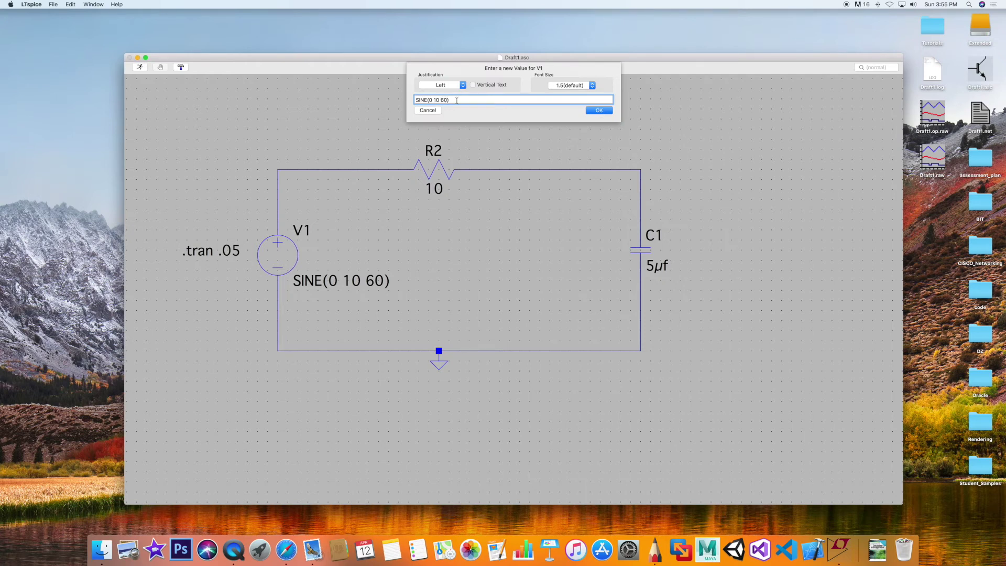
text(0)
click(599, 110)
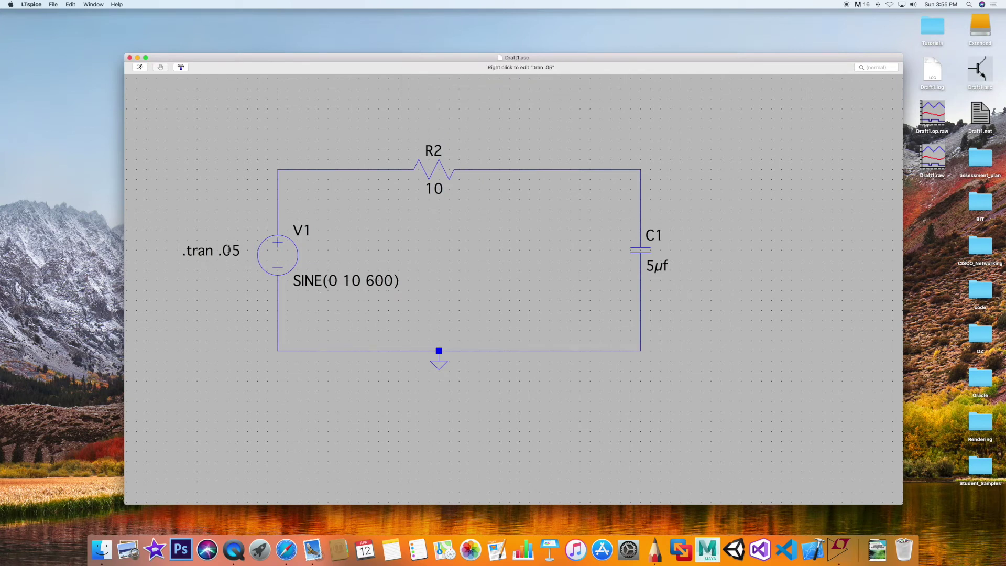
Shorten the transient directive to .tran .005.
right_click(228, 251)
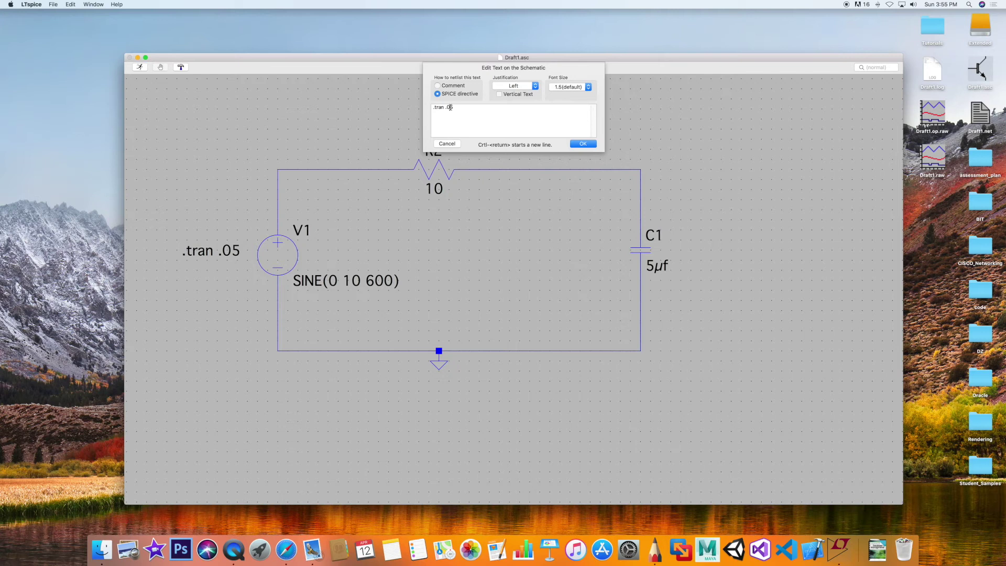
click(450, 108)
text(0)
click(583, 145)
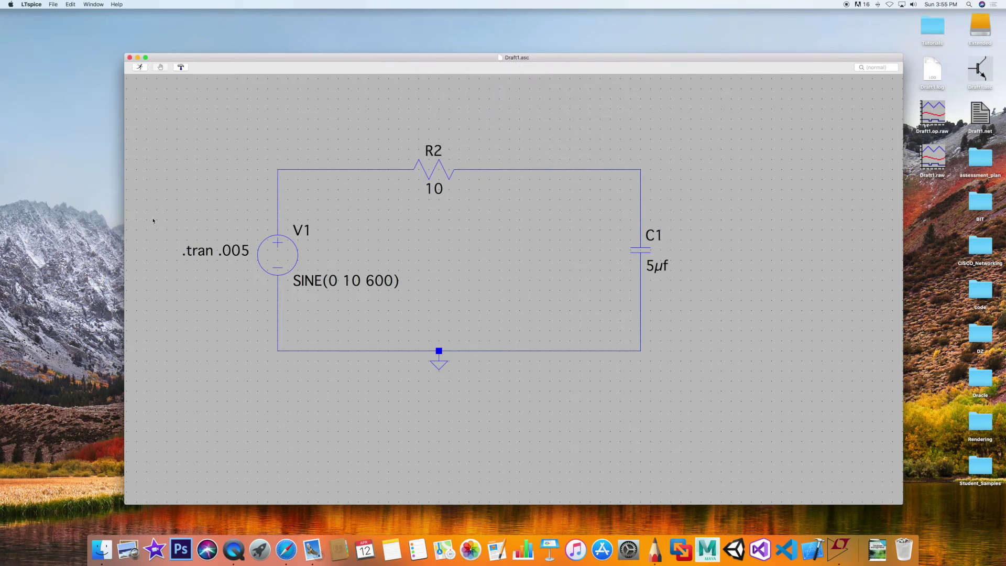
Rerun at 600 Hz, plot the input voltage V(n001) and enlarge the plot window.
click(140, 68)
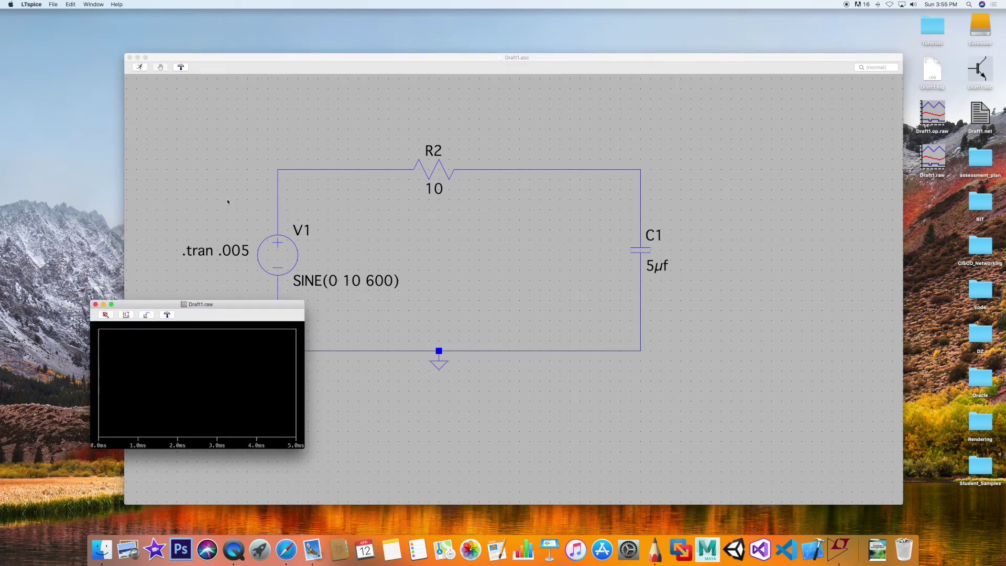
click(290, 171)
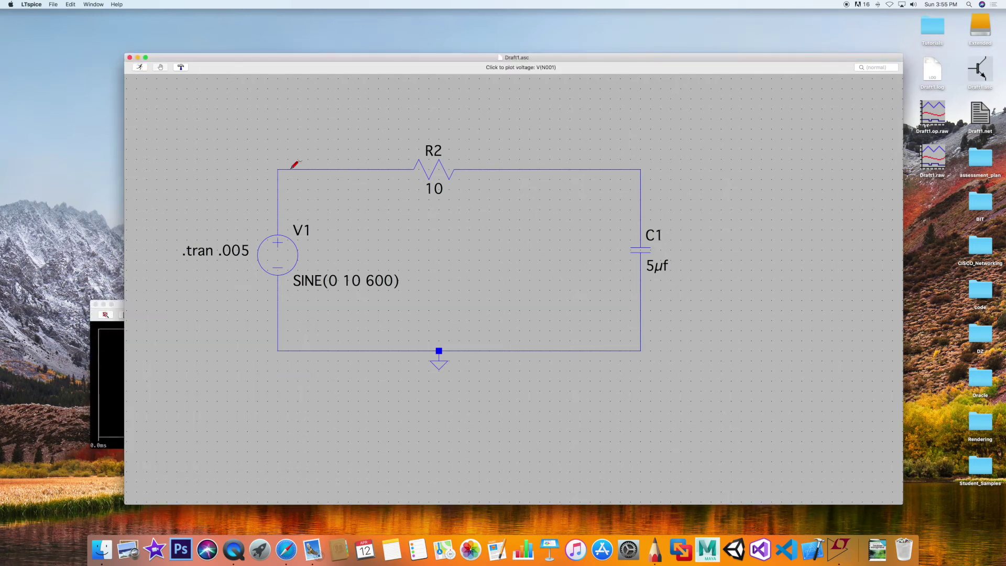
click(292, 168)
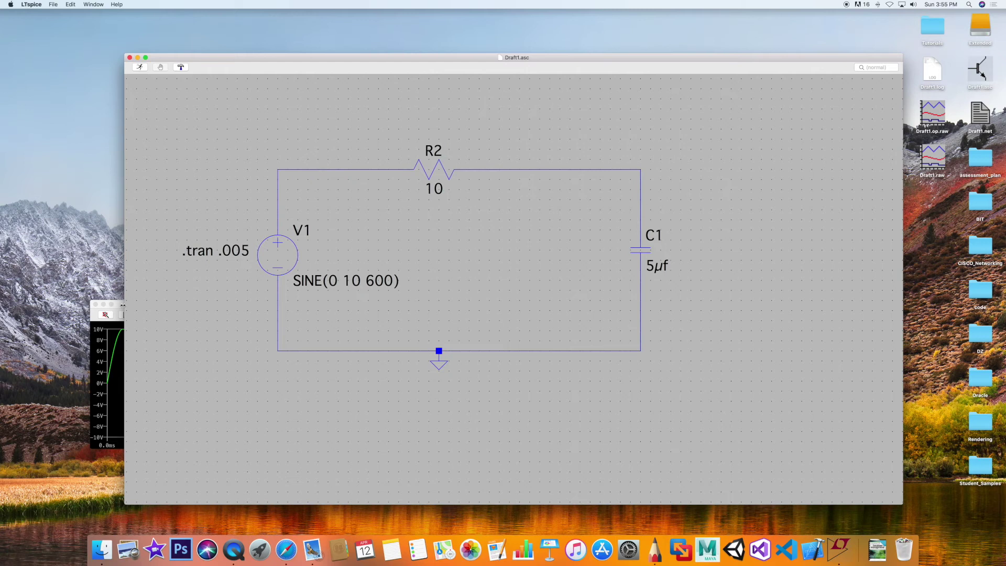
click(226, 304)
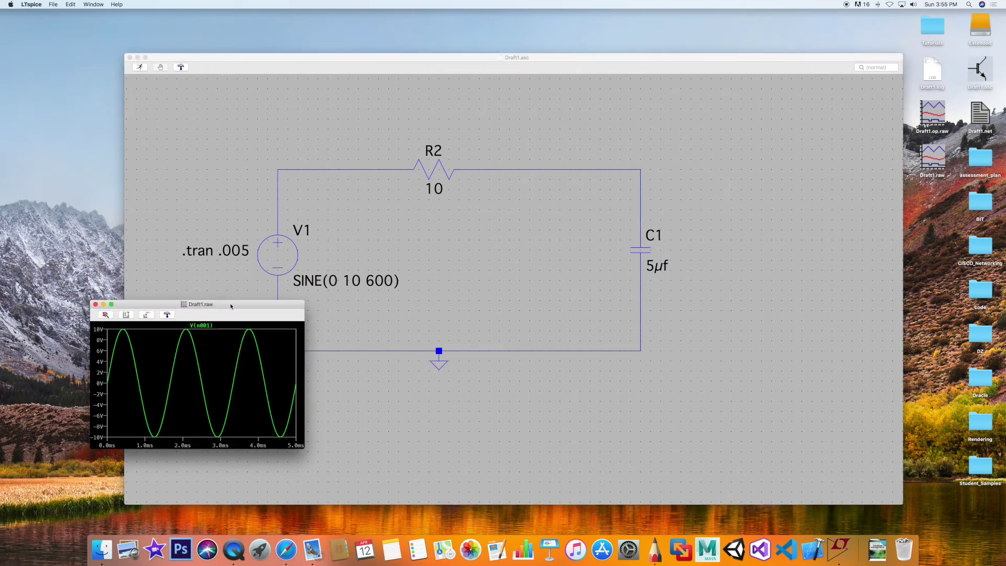
drag(226, 304, 306, 134)
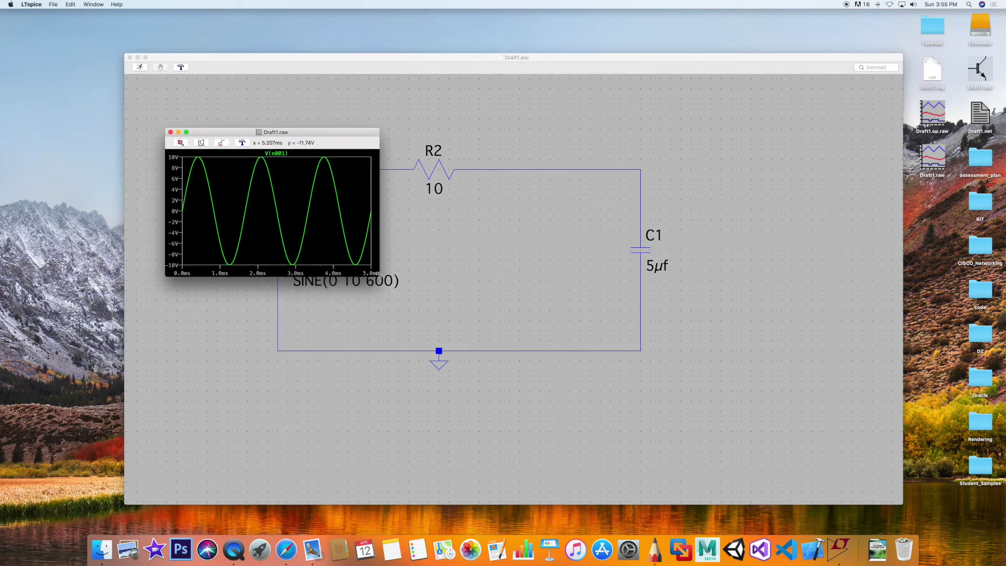
drag(379, 276, 664, 433)
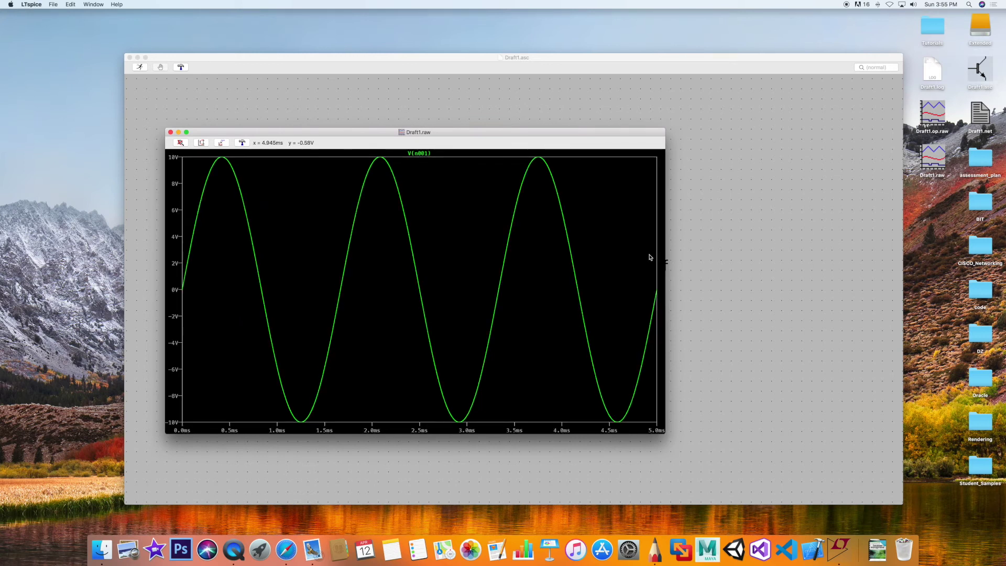
drag(620, 134, 528, 132)
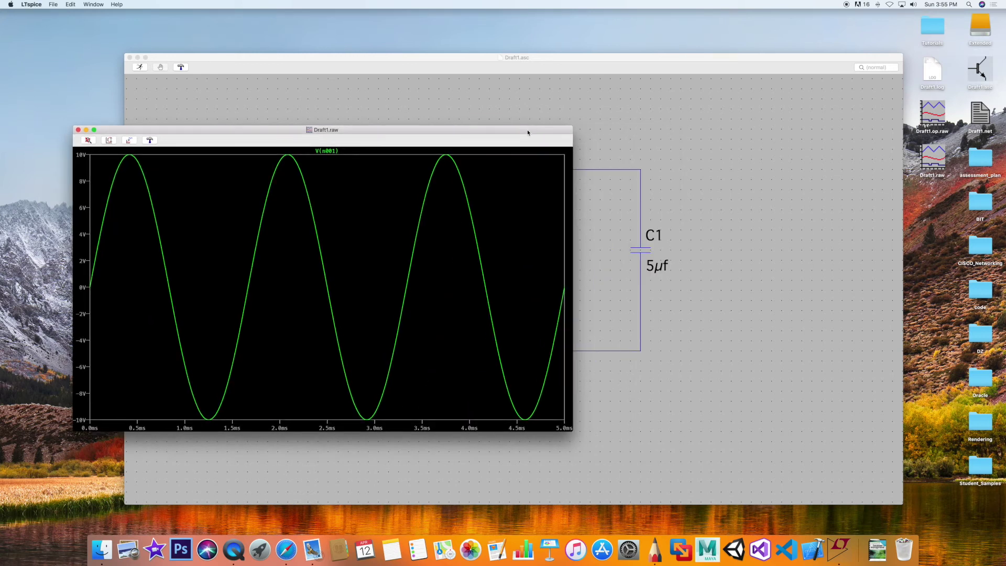
Add the capacitor voltage V(n002) trace and compare it with the input sine.
click(636, 164)
click(637, 166)
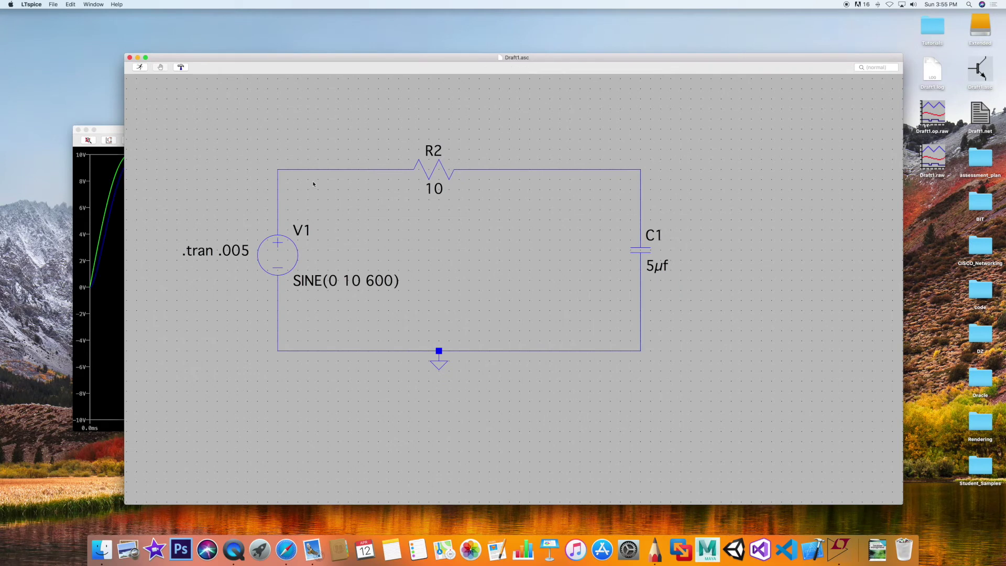
click(109, 129)
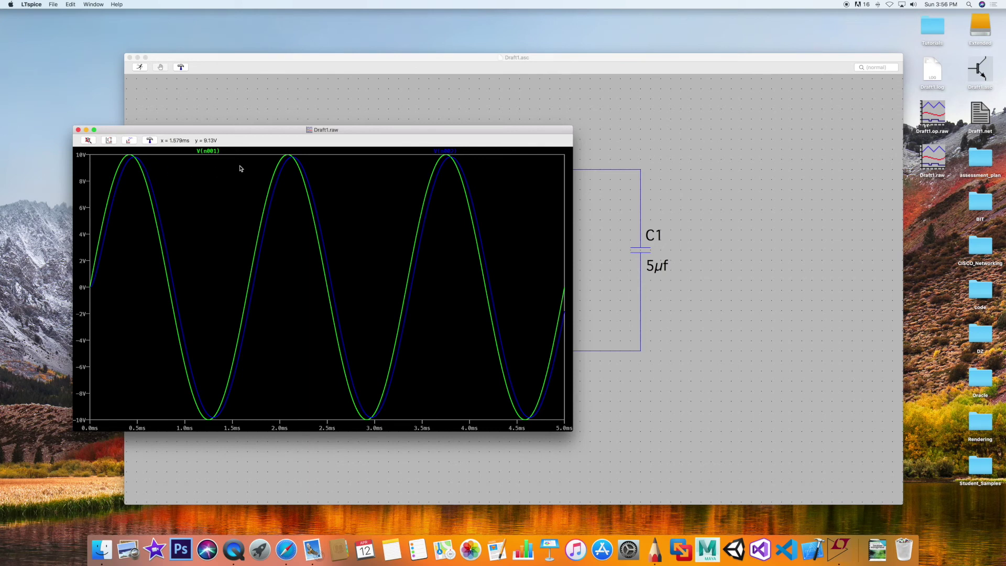
click(612, 157)
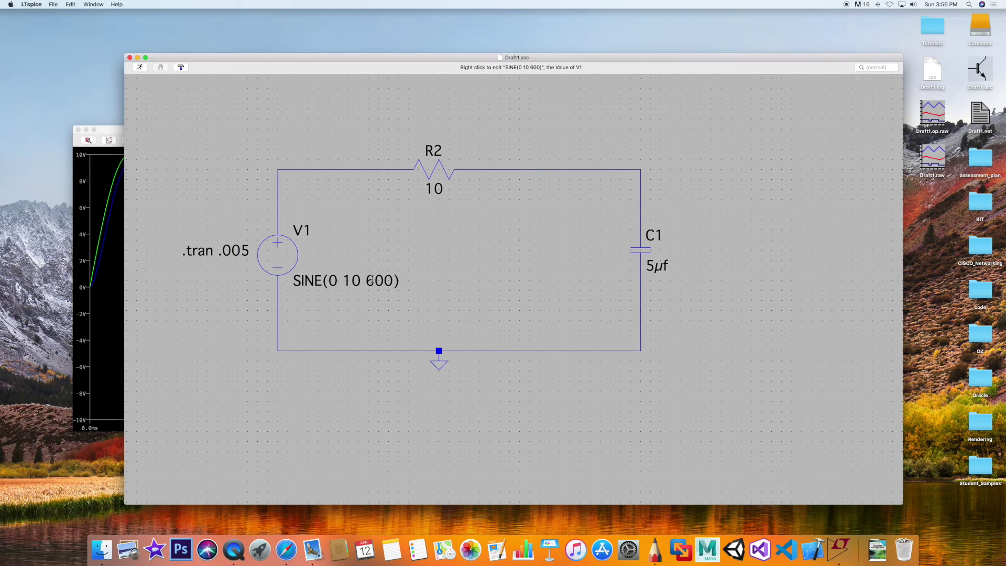
Close the plot and change V1 to SINE(0 10 6k).
click(78, 131)
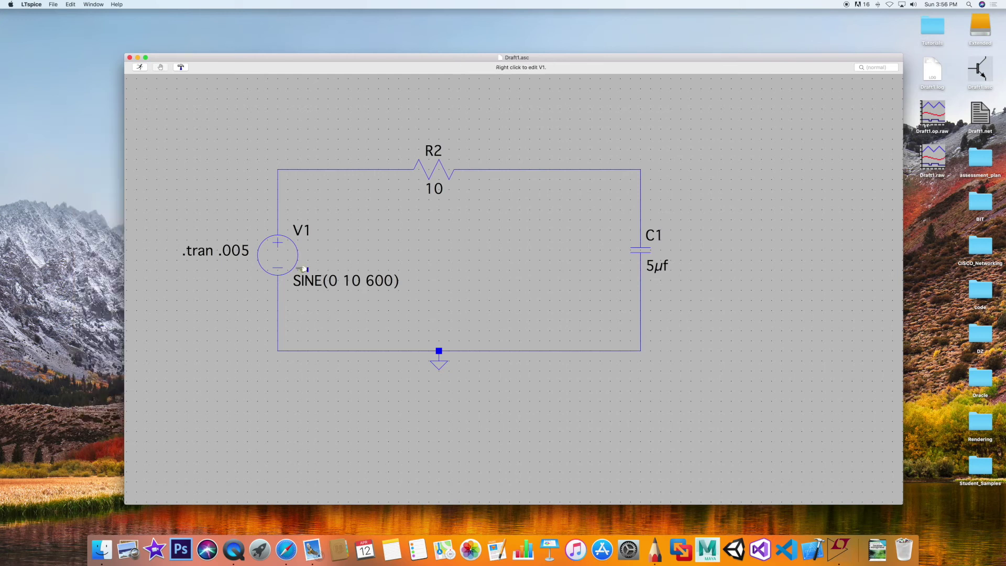
right_click(337, 280)
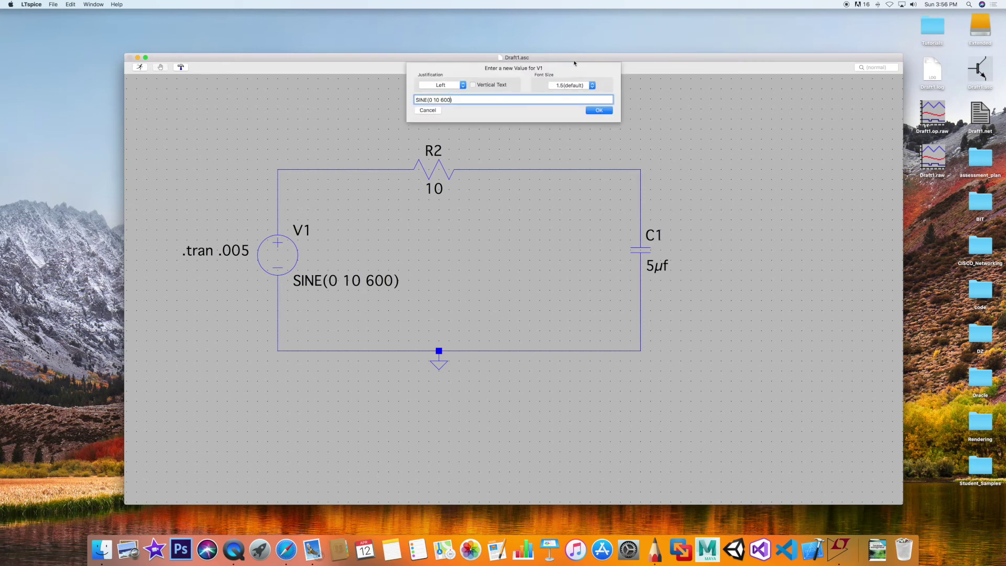
key(BackSpace)
key(BackSpace)
click(600, 111)
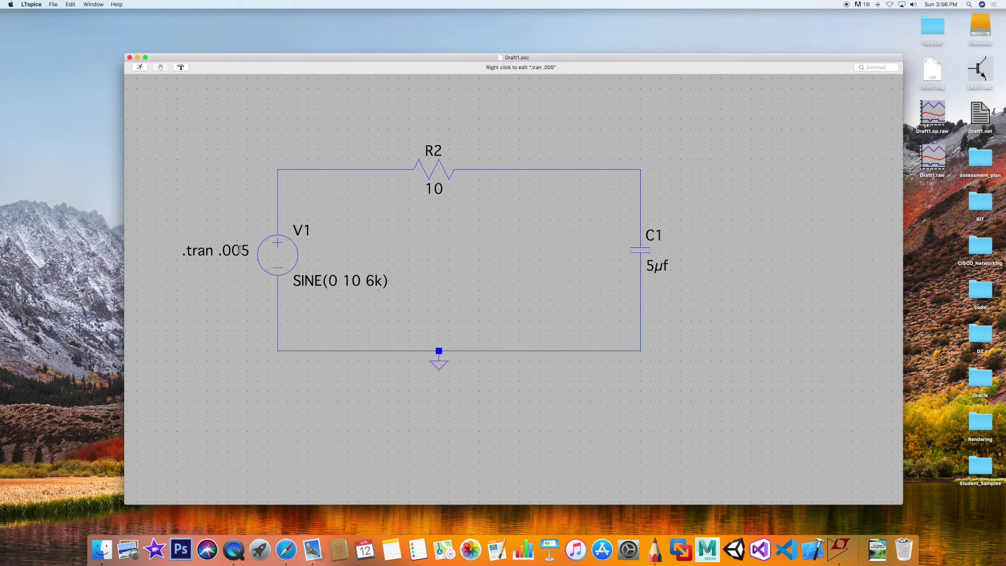
Set the directive to .tran .0005 and rerun the simulation.
right_click(220, 249)
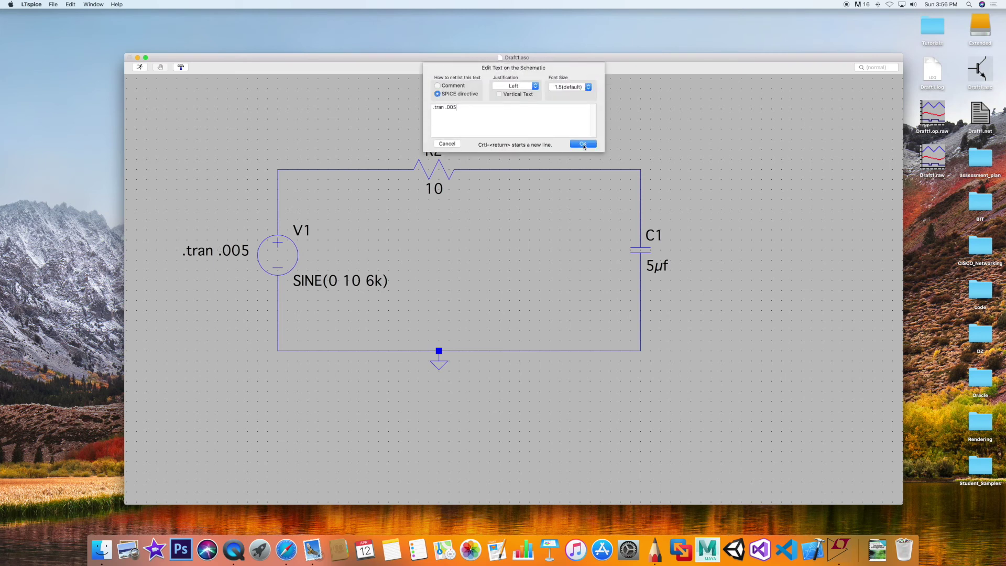
click(454, 107)
text(0)
click(583, 144)
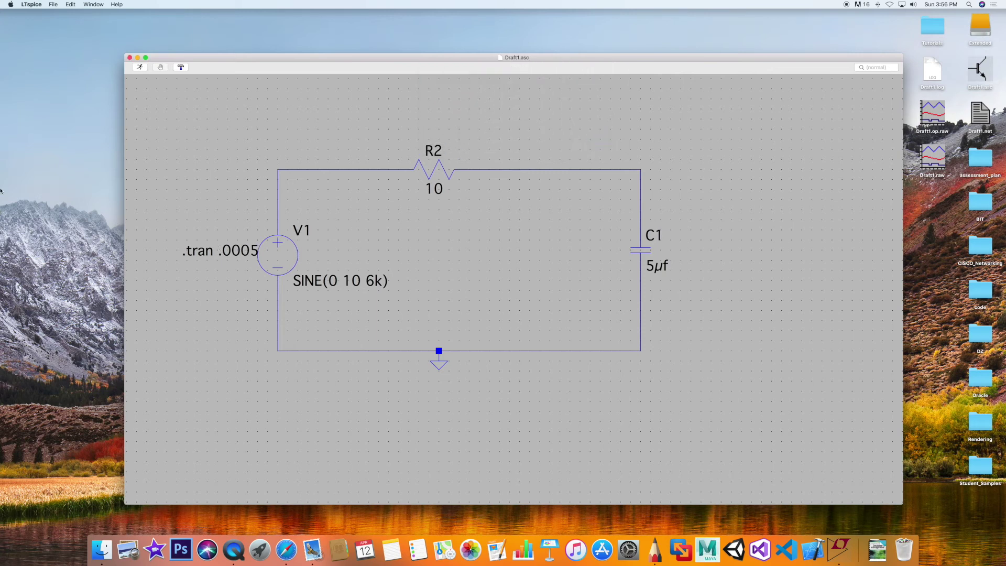
click(139, 69)
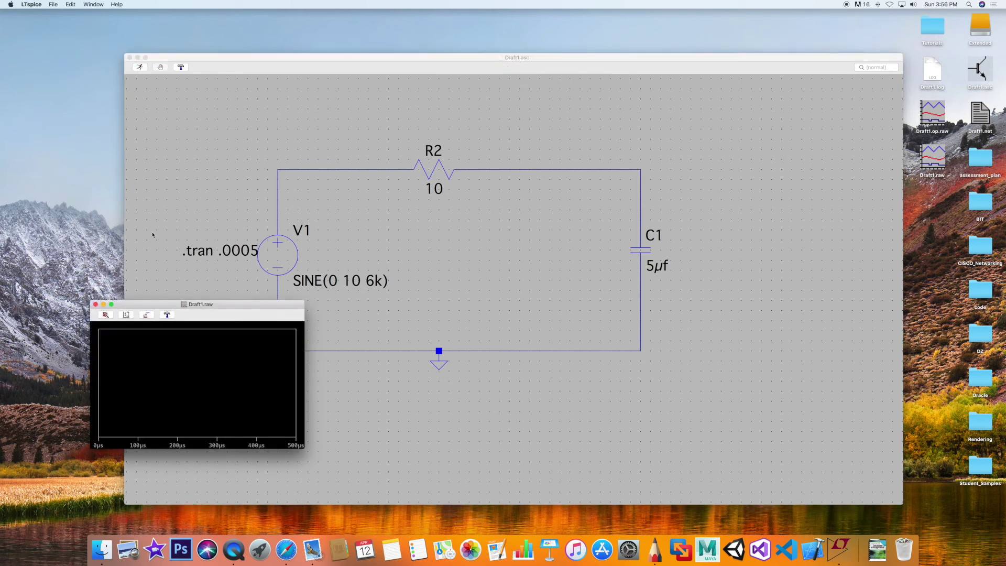
Move and enlarge the new plot window and plot the input voltage V(n001).
drag(152, 303, 112, 149)
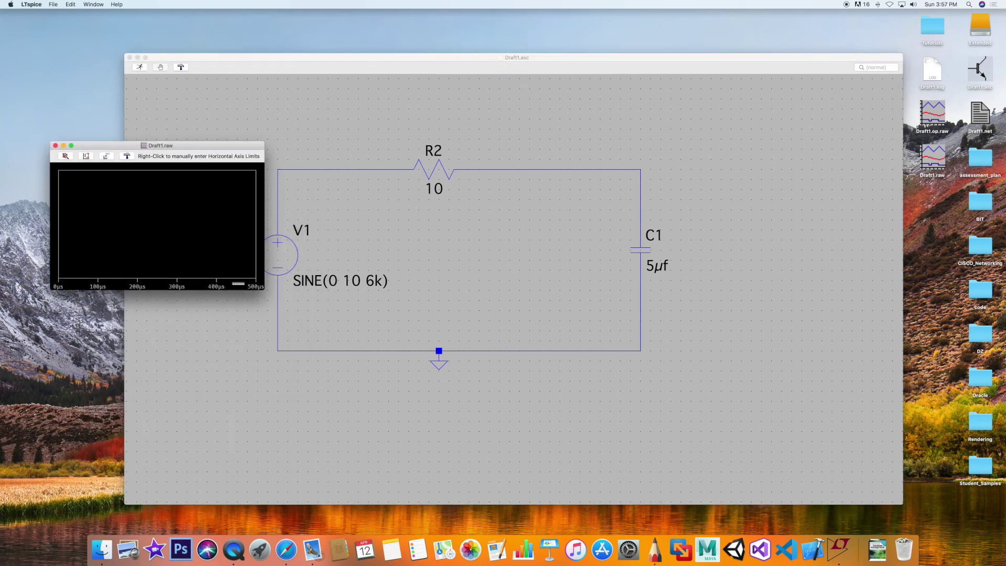
drag(260, 290, 607, 441)
click(643, 112)
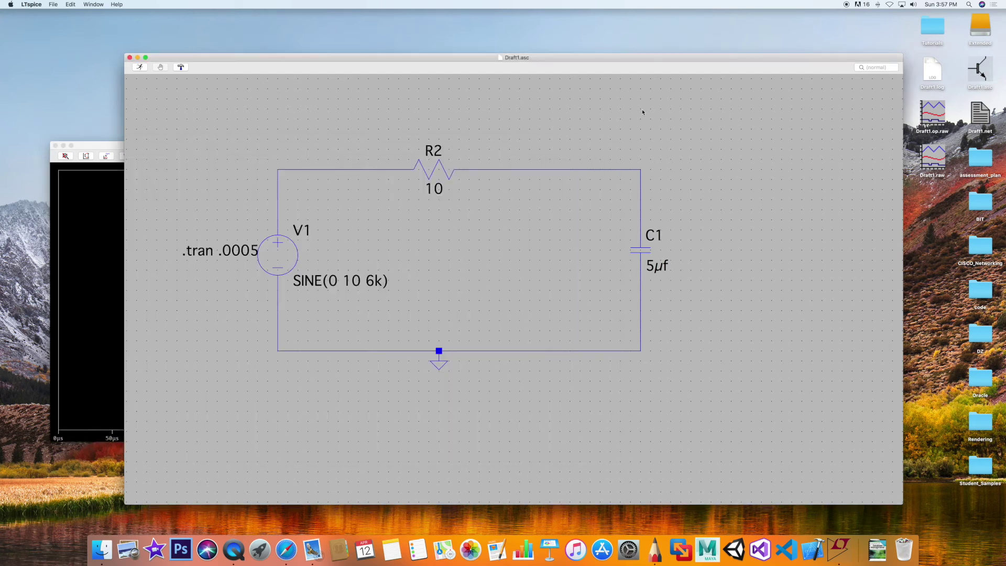
click(286, 167)
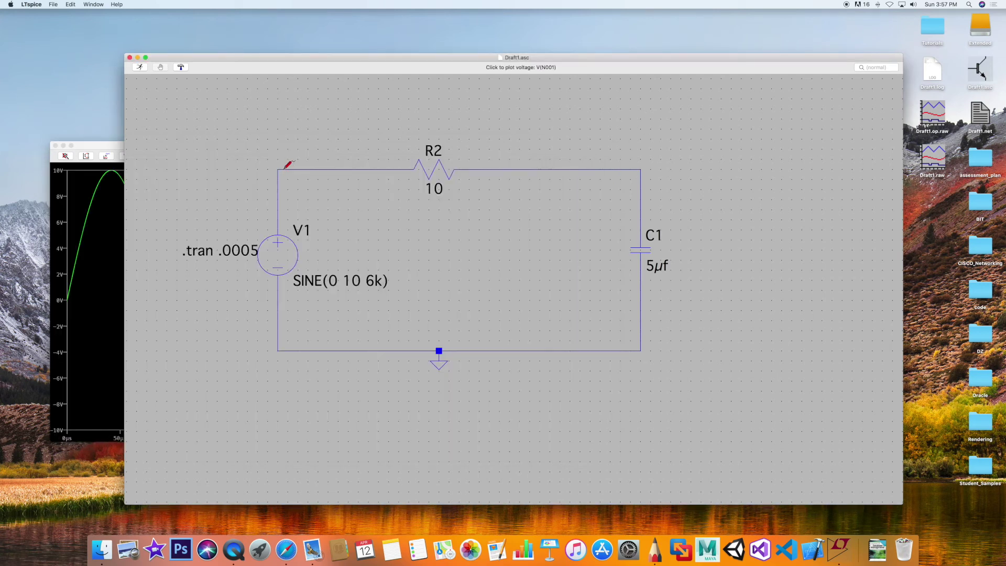
click(110, 284)
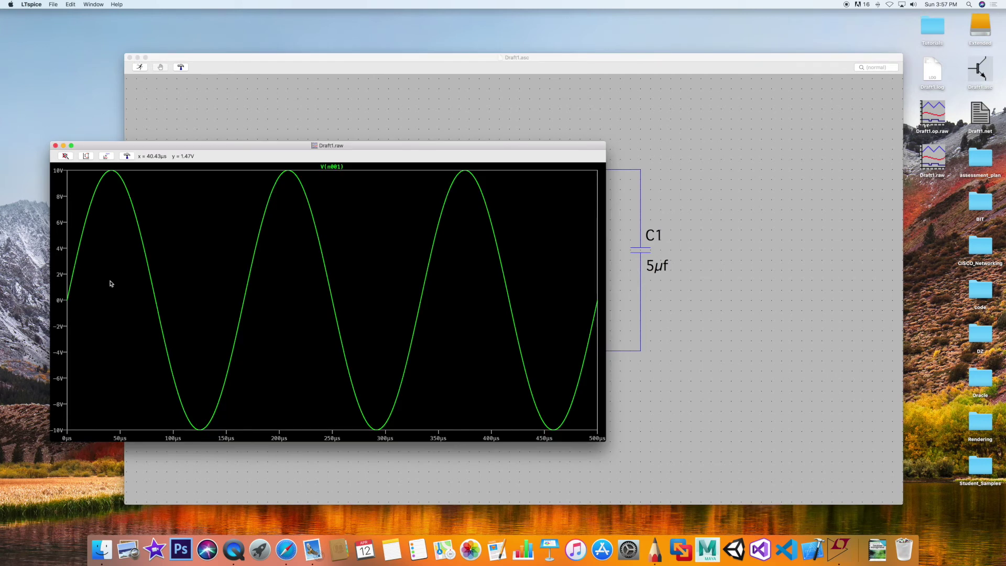
Add the capacitor voltage trace, review the 6 kHz result, and close the plot.
click(648, 185)
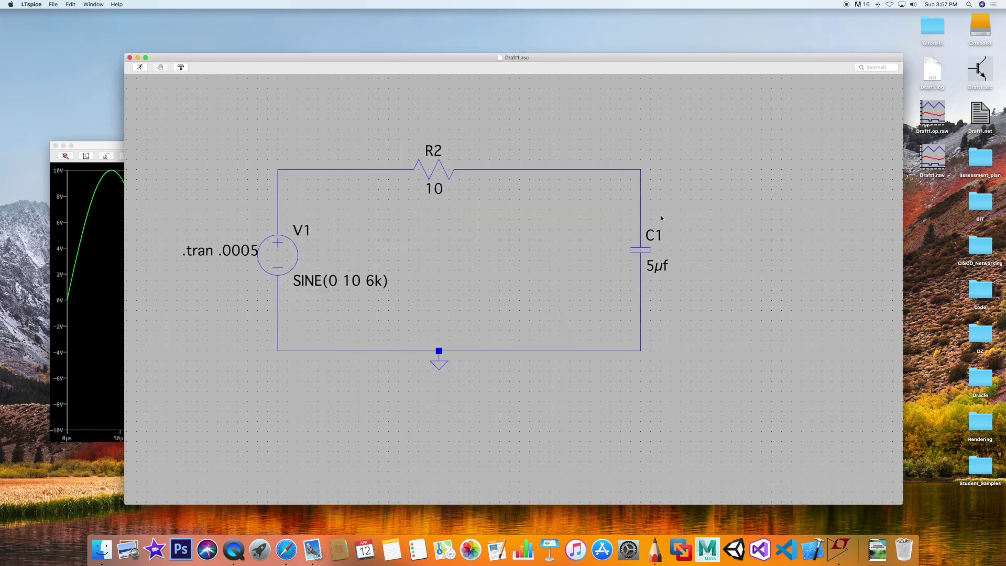
click(642, 168)
click(105, 295)
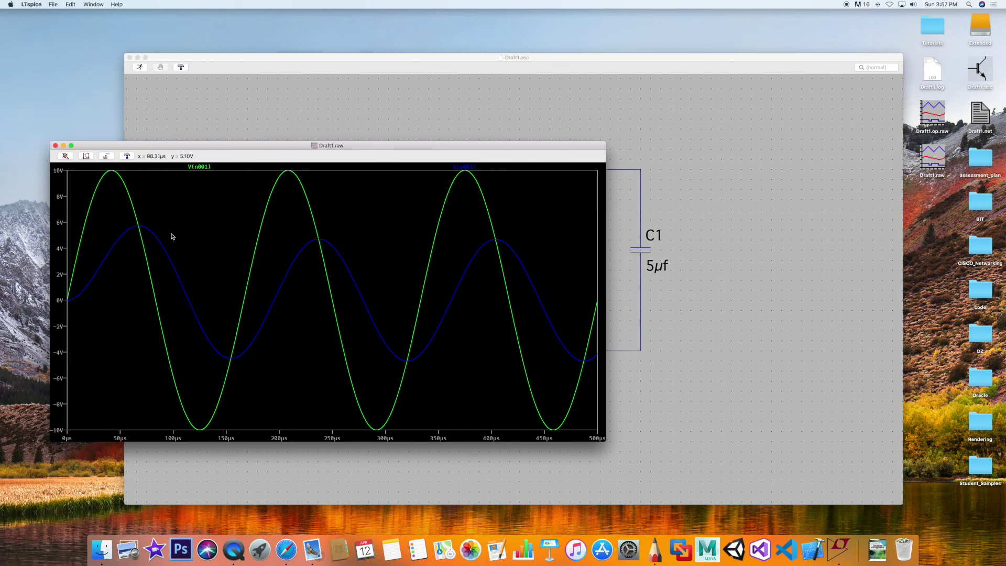
click(55, 146)
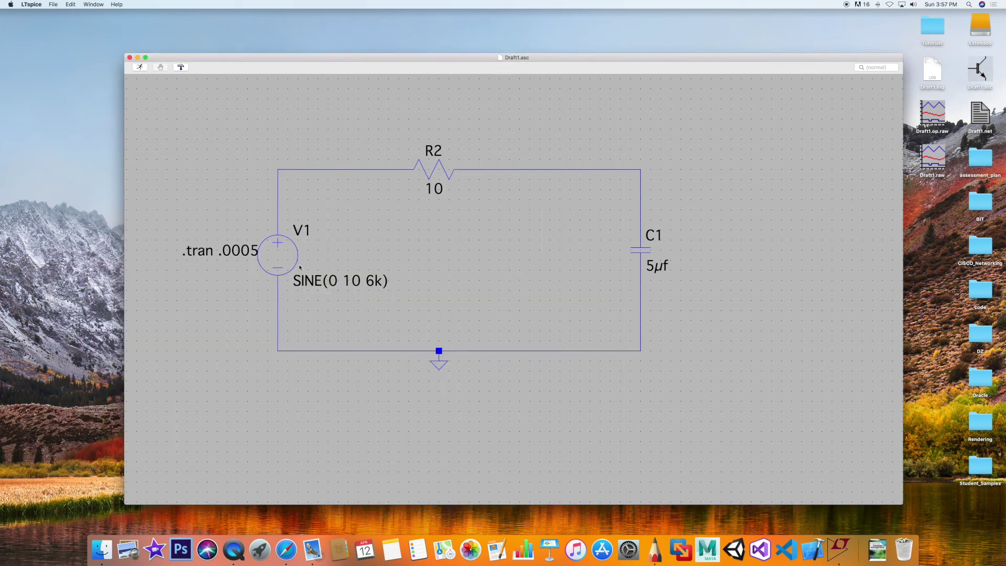
Change V1's source value to SINE(0 10 60k).
right_click(369, 282)
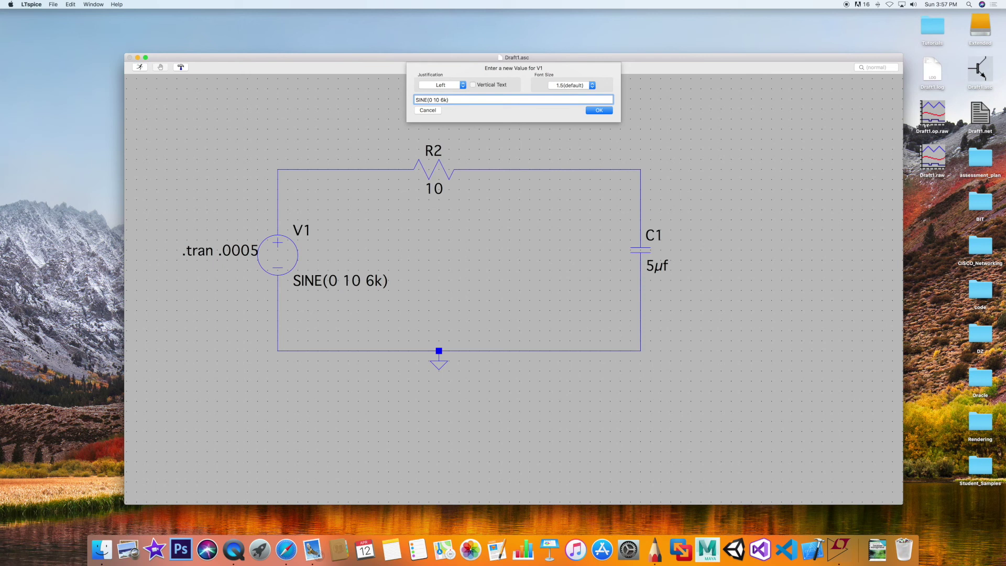
text(0)
click(598, 110)
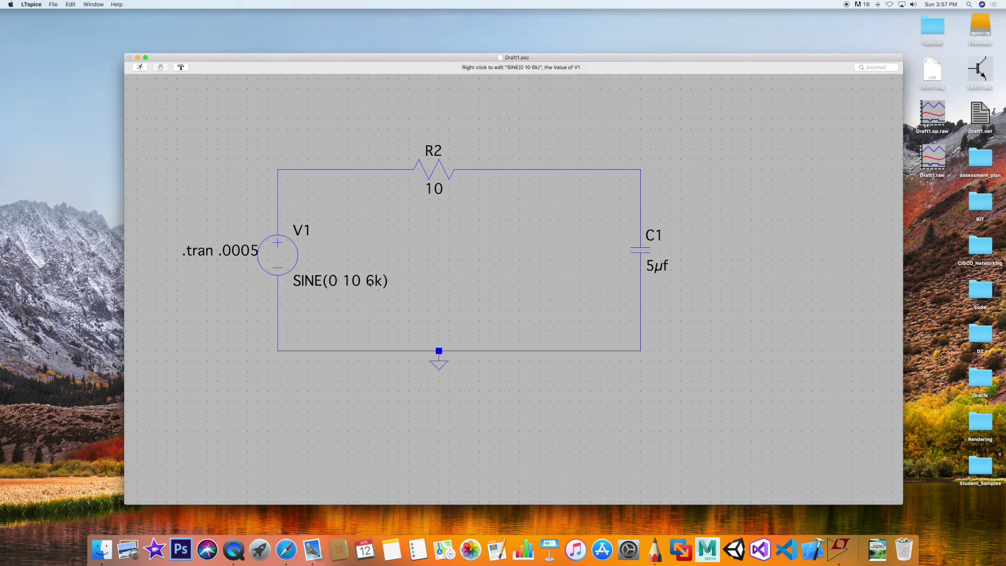
Shorten the transient directive to .tran .00005.
right_click(247, 251)
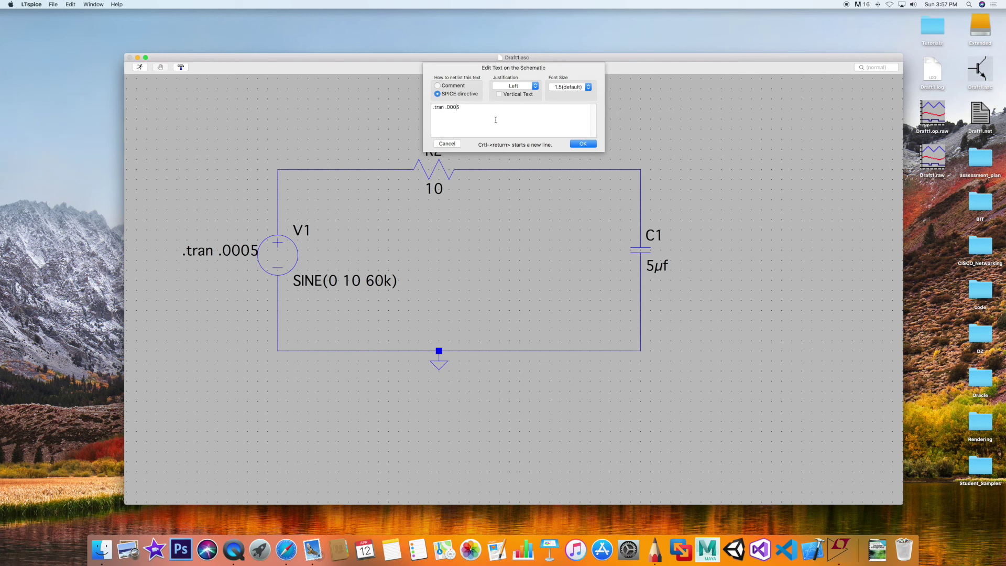
text(0)
click(590, 147)
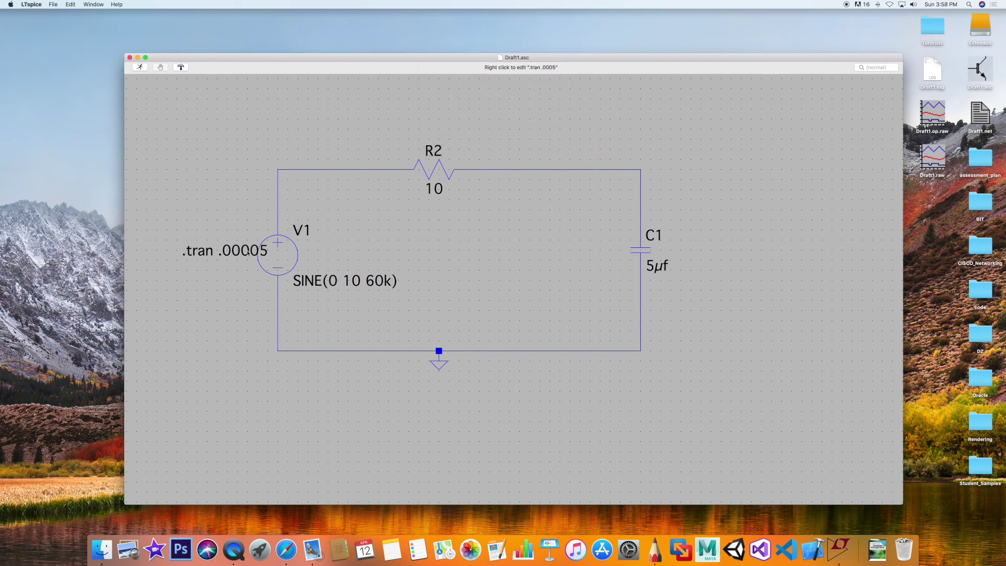
Run at 60 kHz and plot both V(n001) and the capacitor voltage over 50 µs.
click(140, 67)
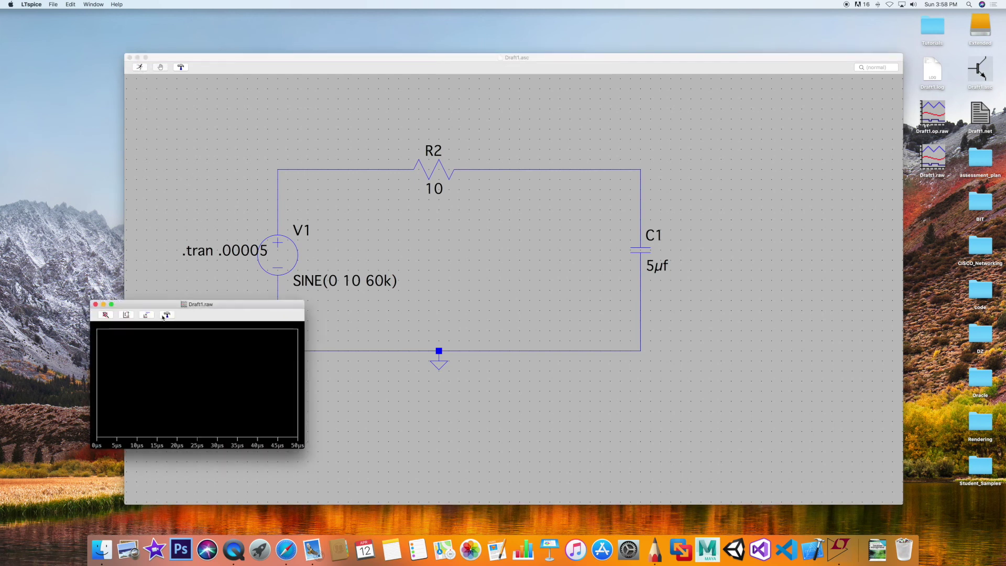
drag(163, 316, 144, 146)
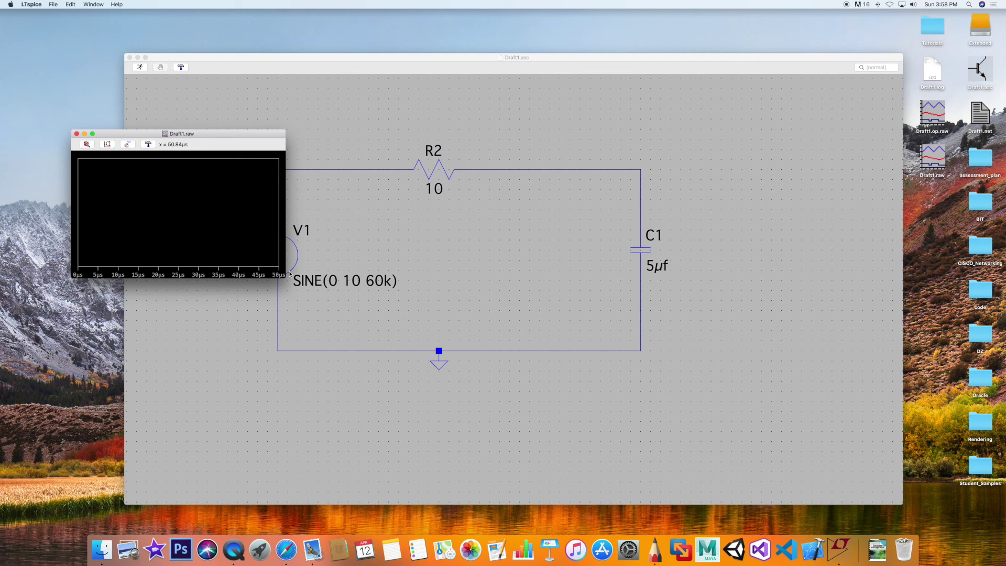
drag(290, 274, 681, 469)
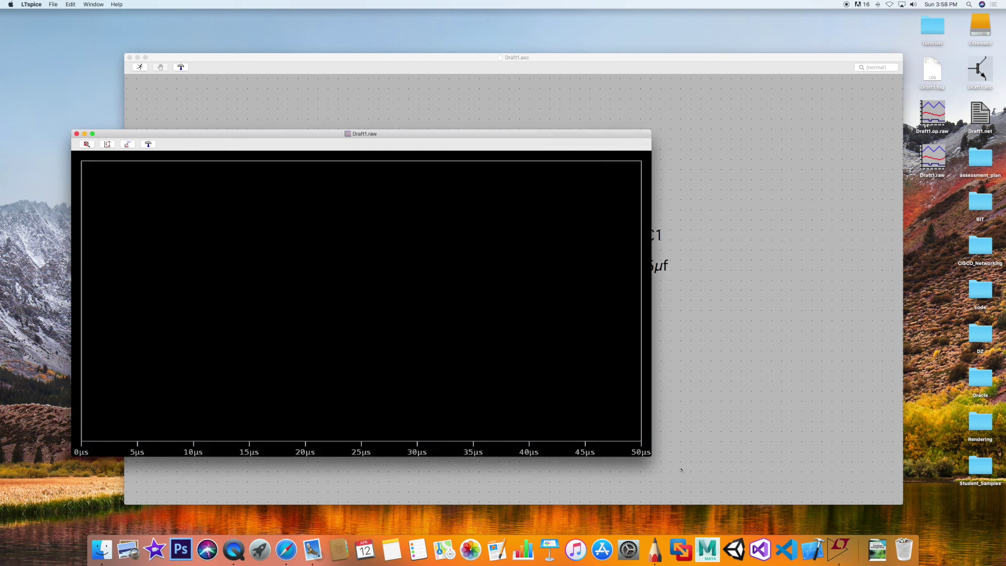
click(769, 363)
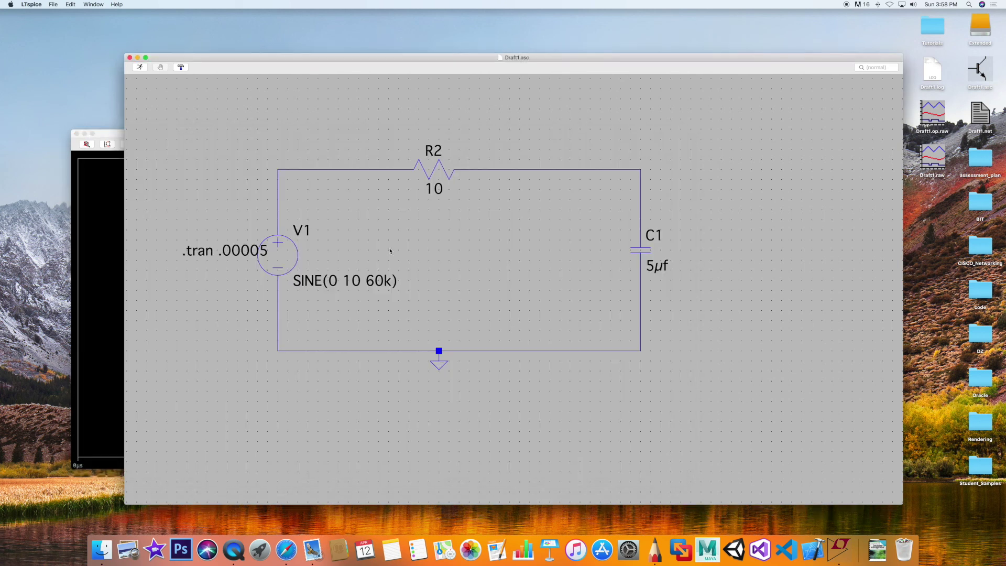
click(282, 166)
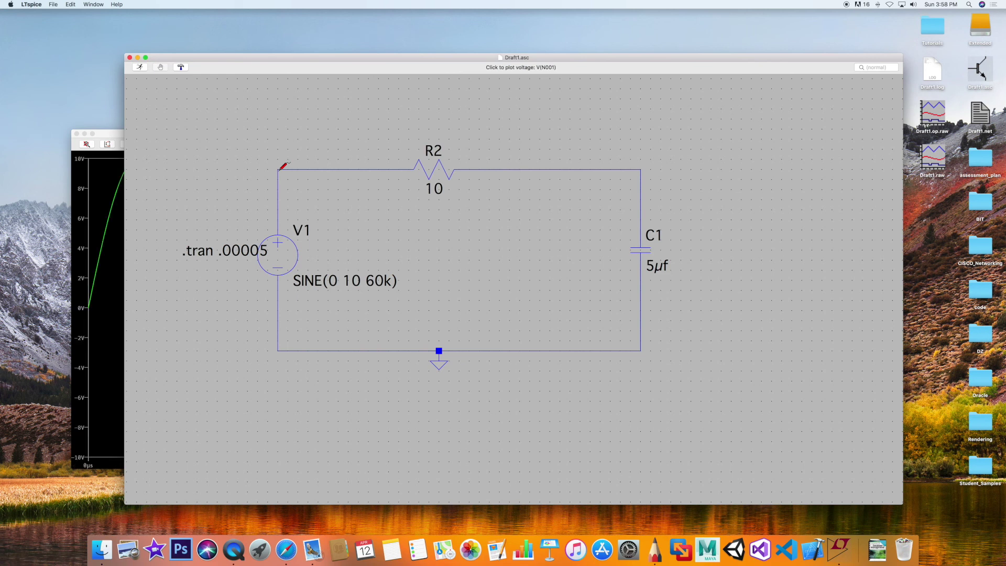
click(112, 134)
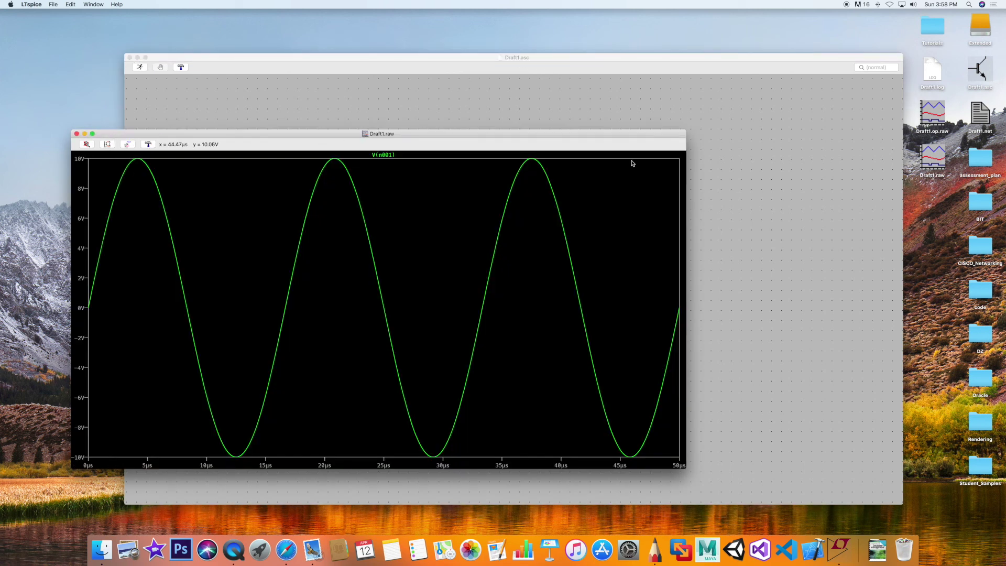
click(725, 179)
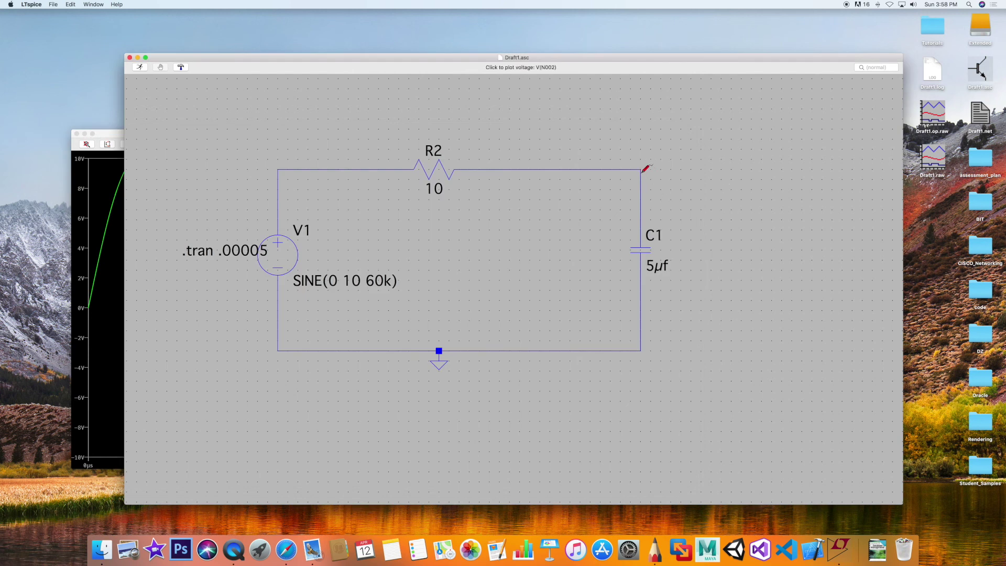
click(110, 136)
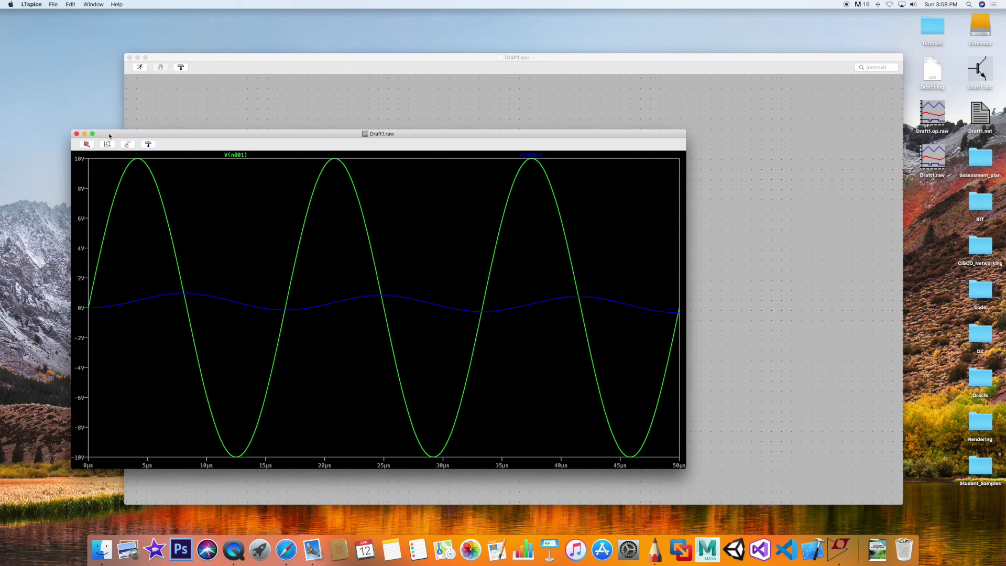